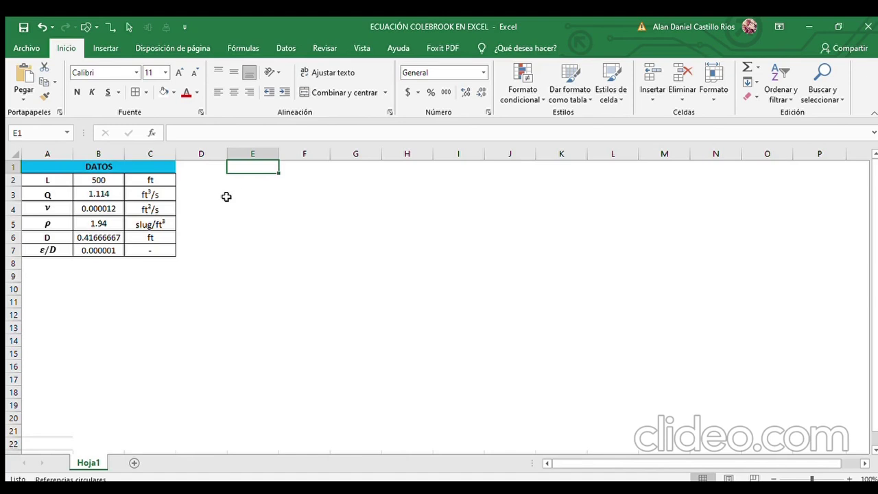
Enter the heading "1er ecuación" in cell E2
left_click(245, 184)
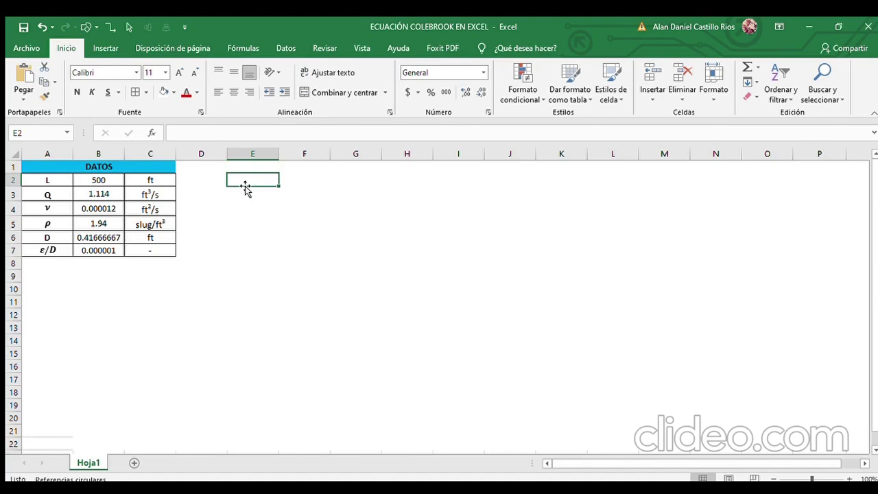
type("1er c")
type("cuación")
key("Return")
key("Return")
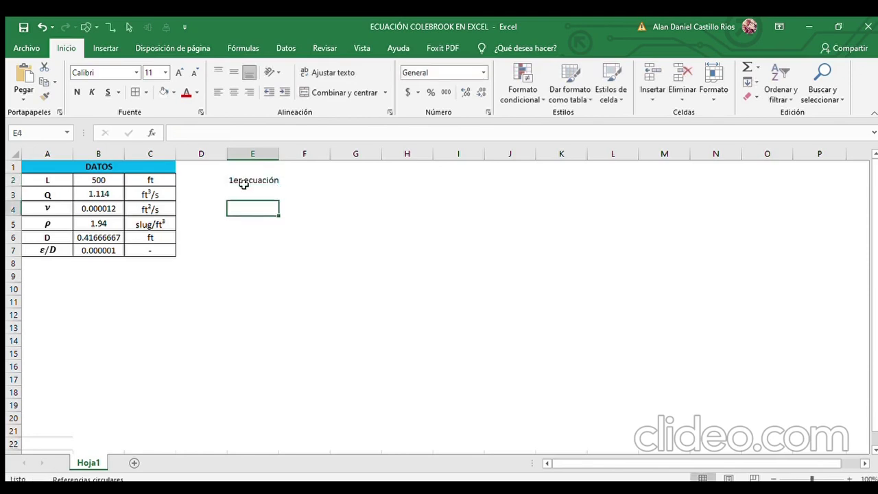
Insert a blank equation box and place it directly beneath the "1er ecuación" heading
left_click(106, 48)
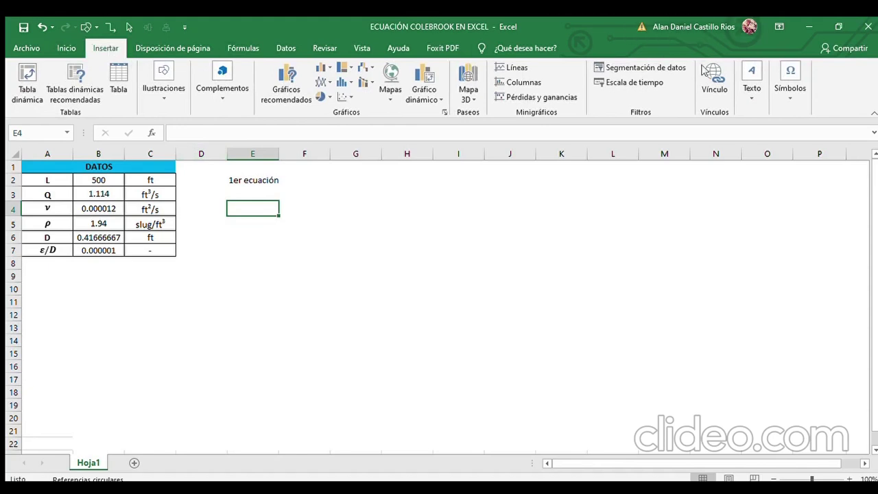
left_click(790, 89)
left_click(790, 131)
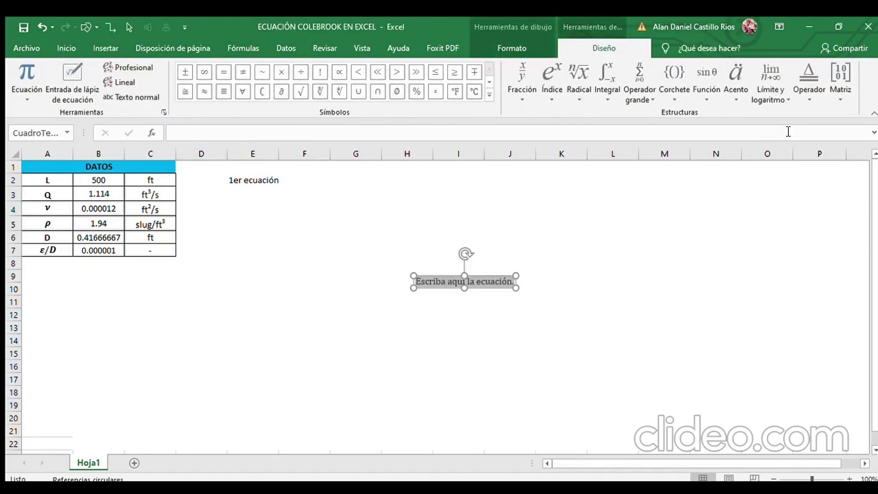
left_click_drag(451, 276, 261, 199)
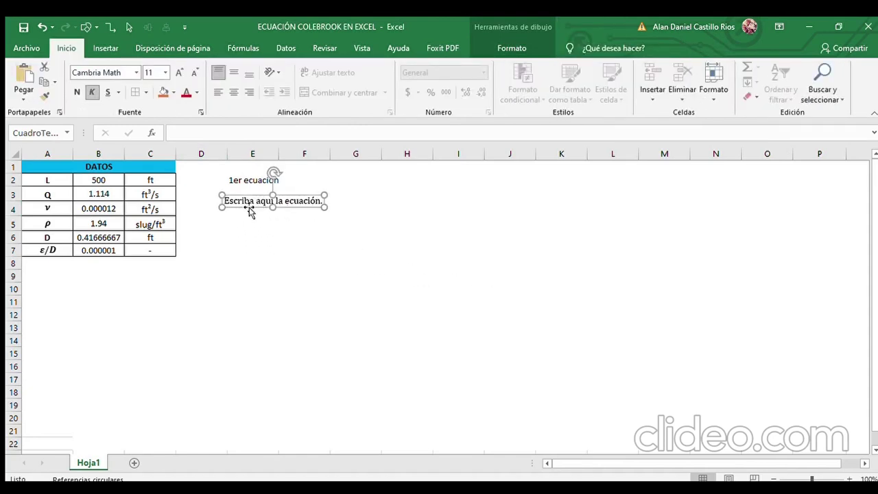
left_click(249, 210)
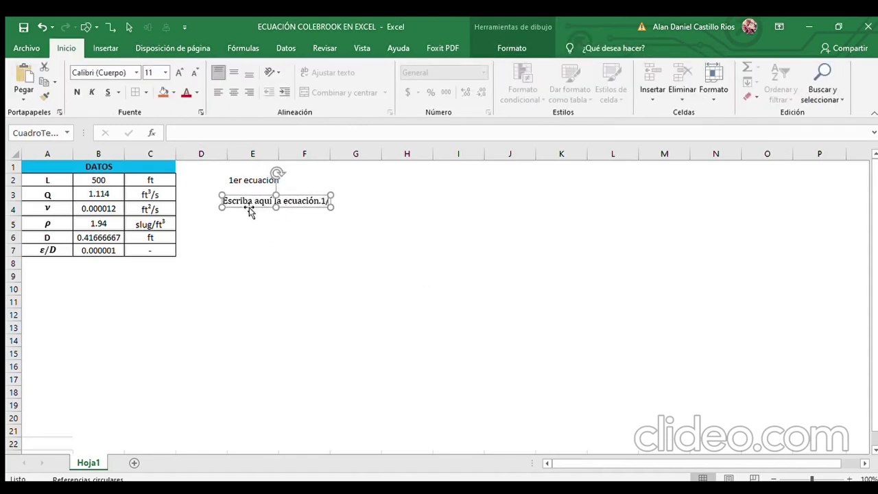
left_click(249, 210)
key("Delete")
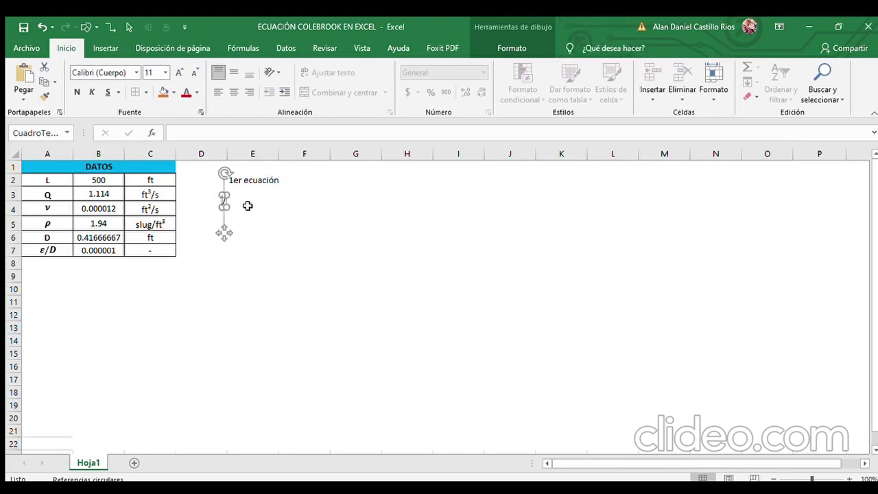
type("1/")
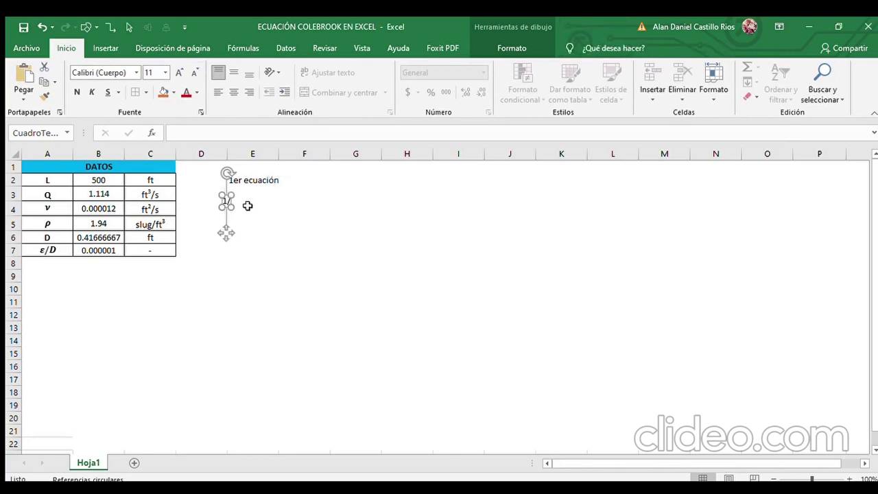
key("BackSpace")
key("BackSpace")
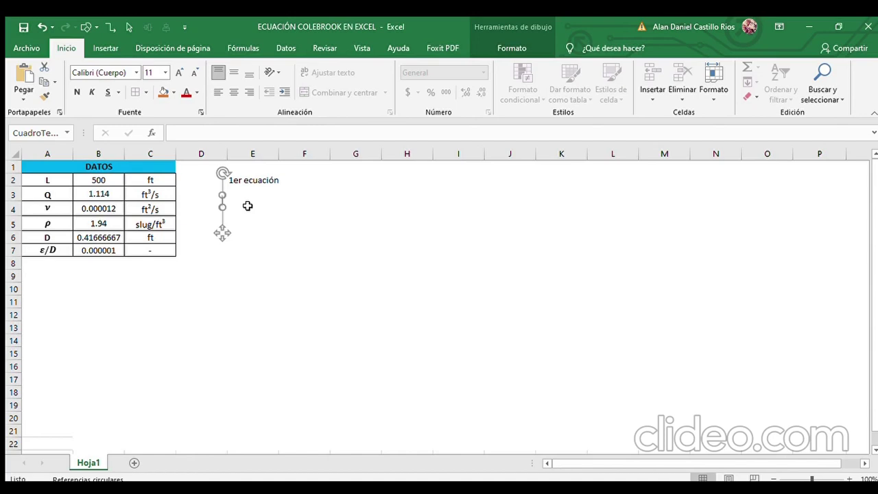
key("alt+equal")
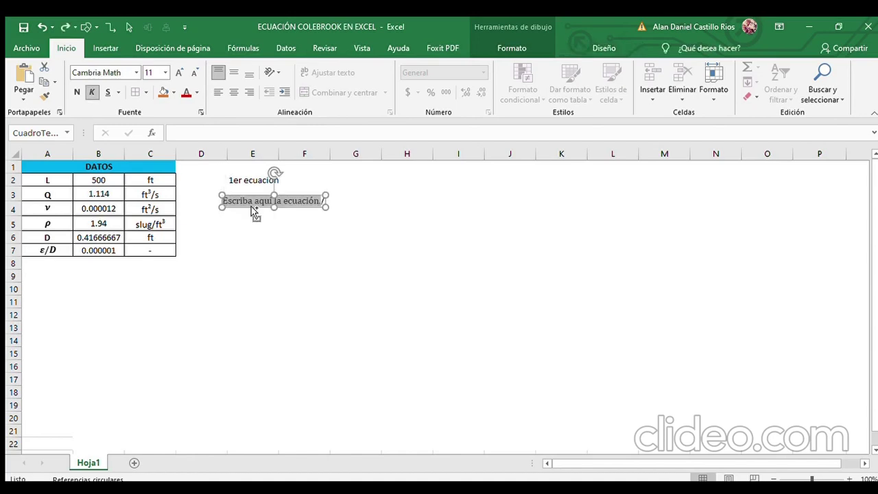
Write the equation's left side as the fraction 1 over the square root of f
type("1/")
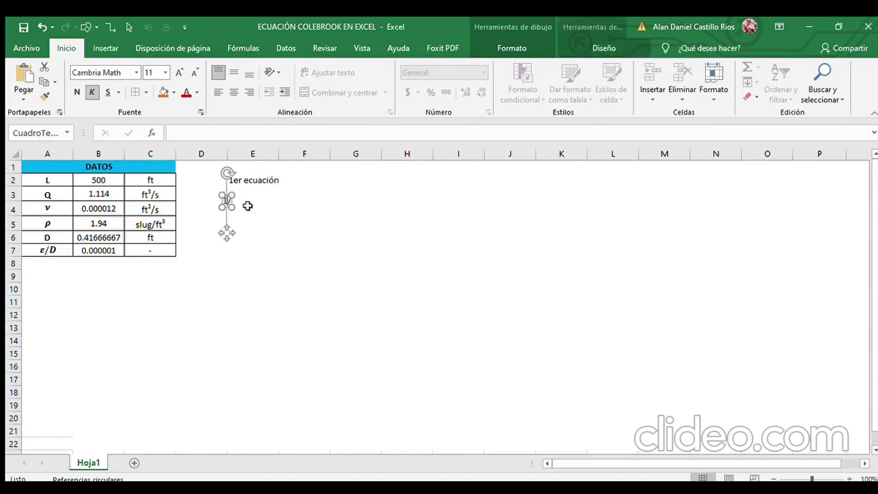
key("BackSpace")
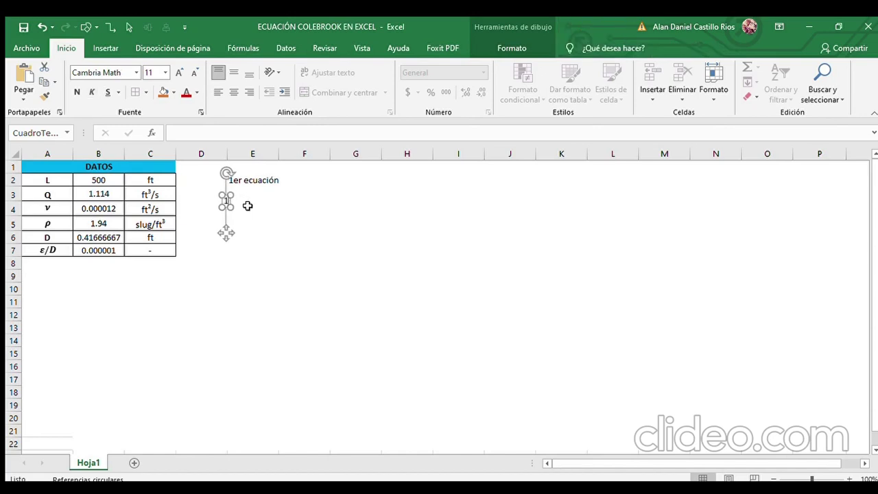
type("/")
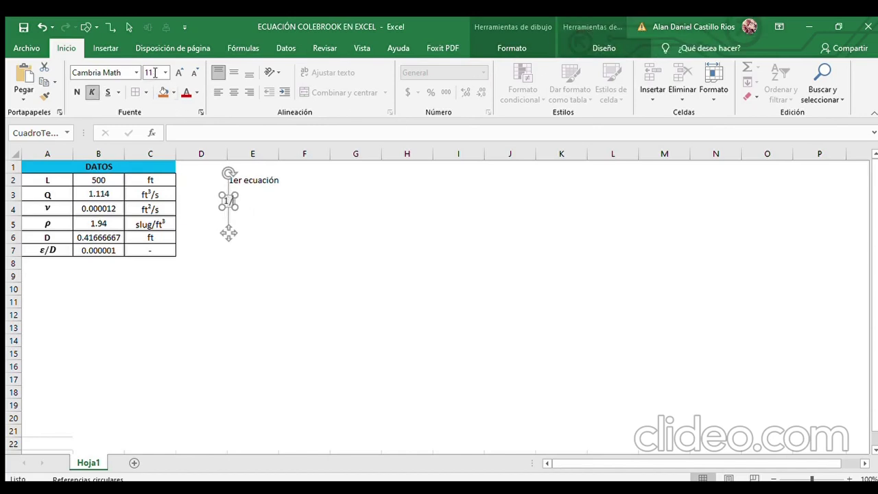
left_click(613, 23)
left_click(569, 69)
left_click(591, 168)
type("f")
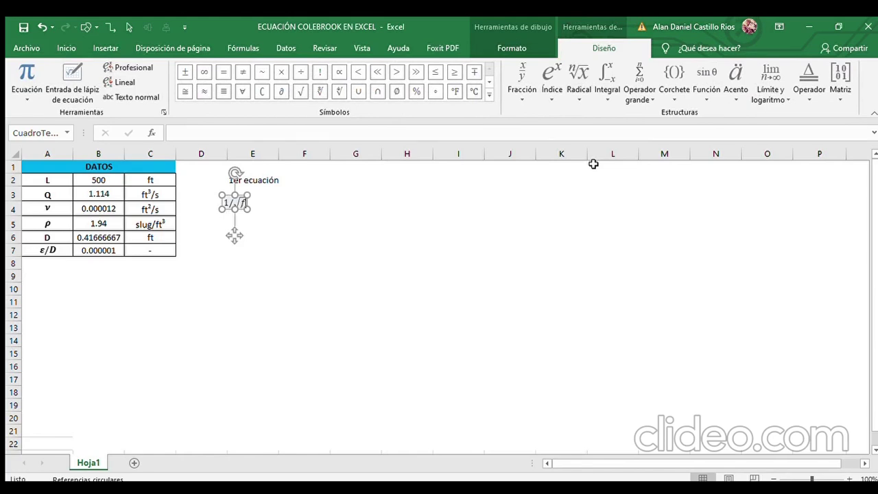
key("space")
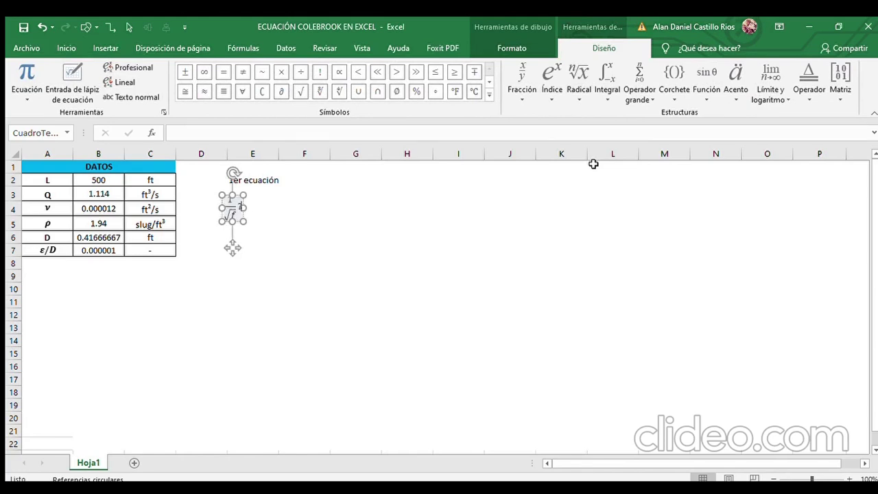
Continue the equation with = -2 log followed by a pair of parentheses
type("=-")
type("2log ")
type("(")
type(")")
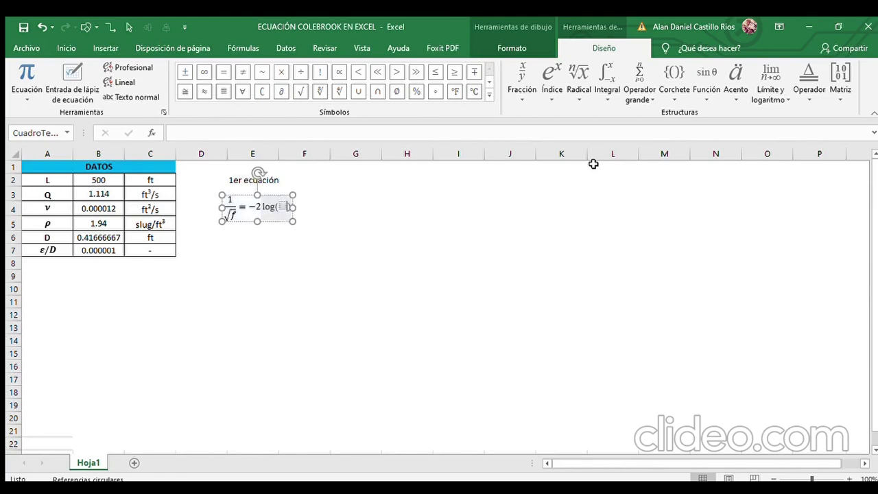
Fill the logarithm's parentheses with a fraction that has ε/D as numerator and 3.7 as denominator
type("/")
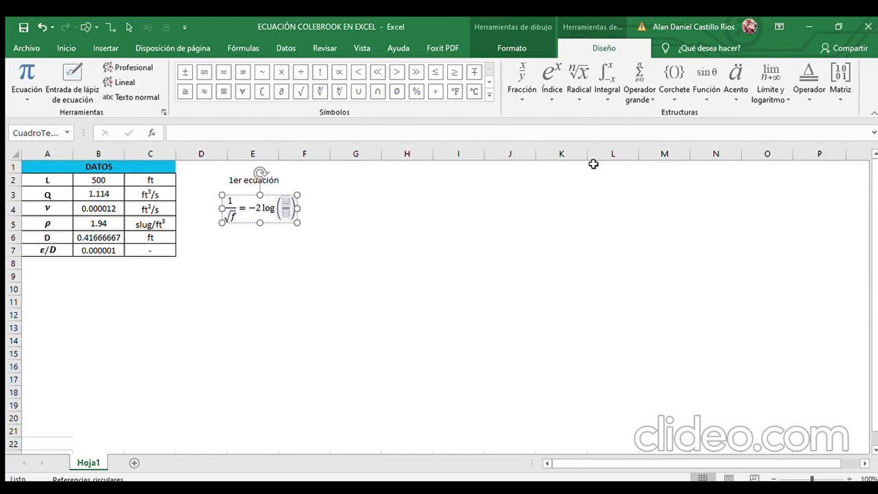
key("Up")
left_click(489, 81)
left_click(489, 81)
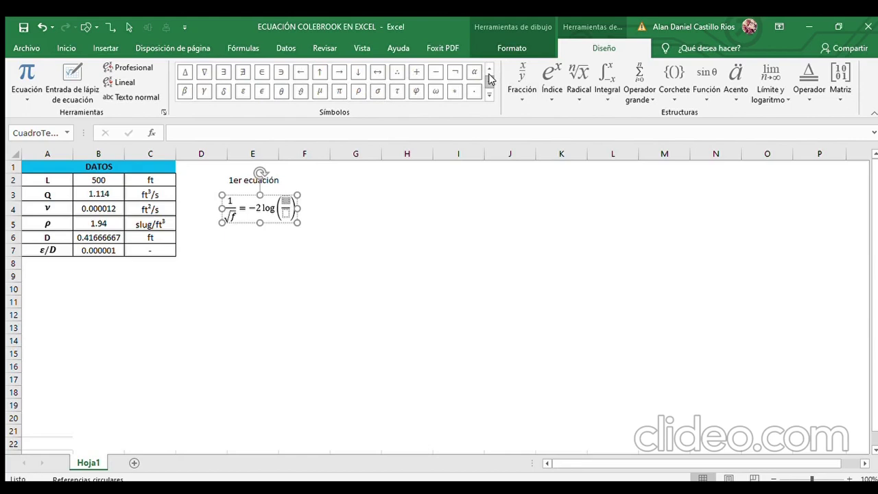
left_click(239, 91)
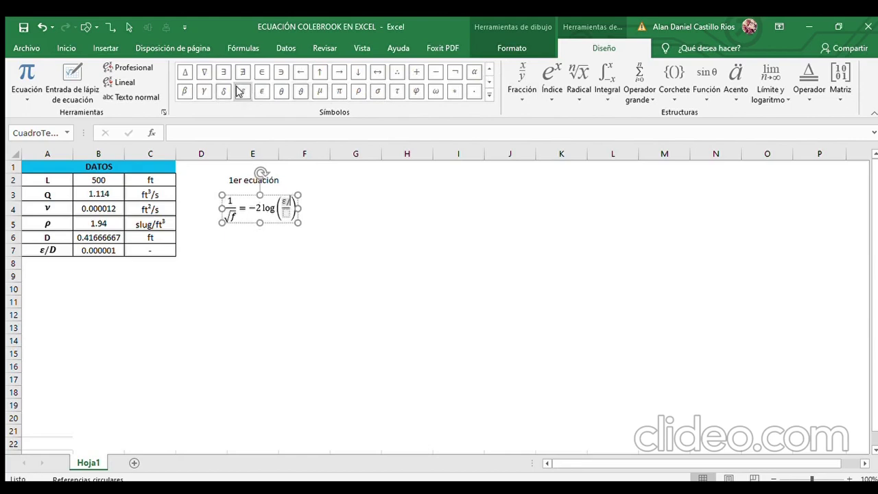
type("/D / ")
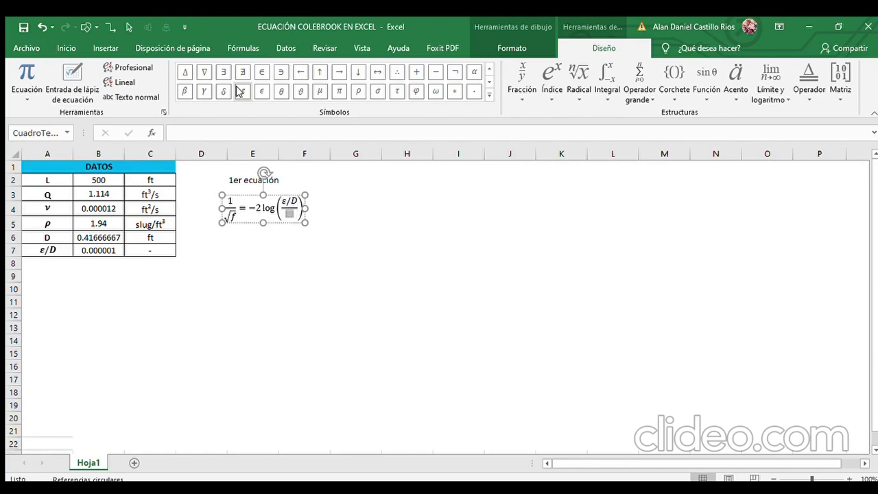
type("3.7")
key("Right")
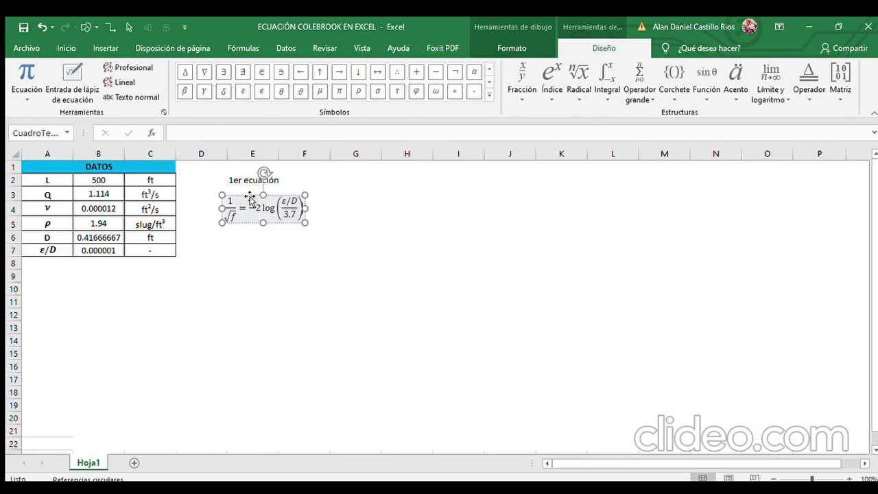
Copy the finished equation box and place the duplicate beside the original, around columns G and H
left_click(247, 223)
left_click(248, 223)
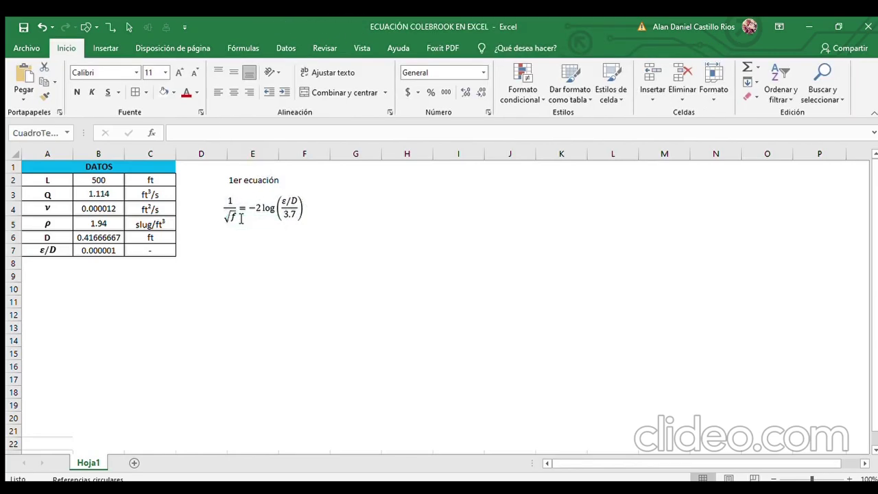
left_click(320, 238)
left_click(245, 227)
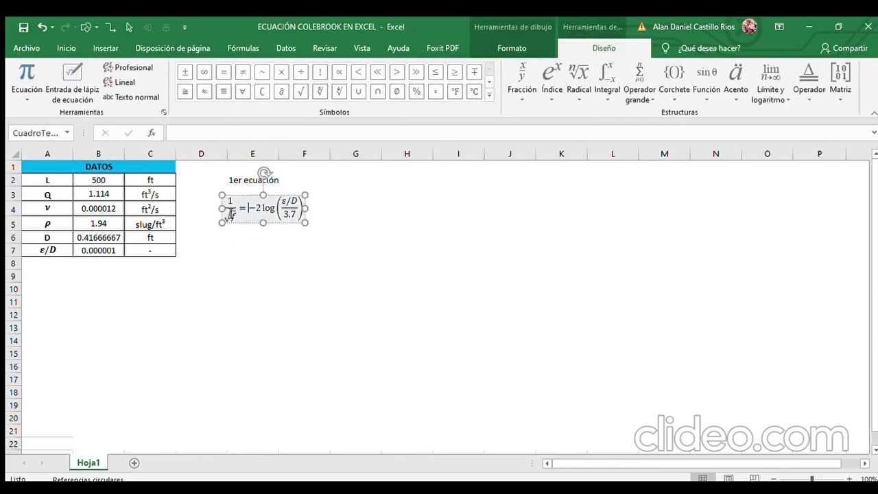
left_click(241, 223)
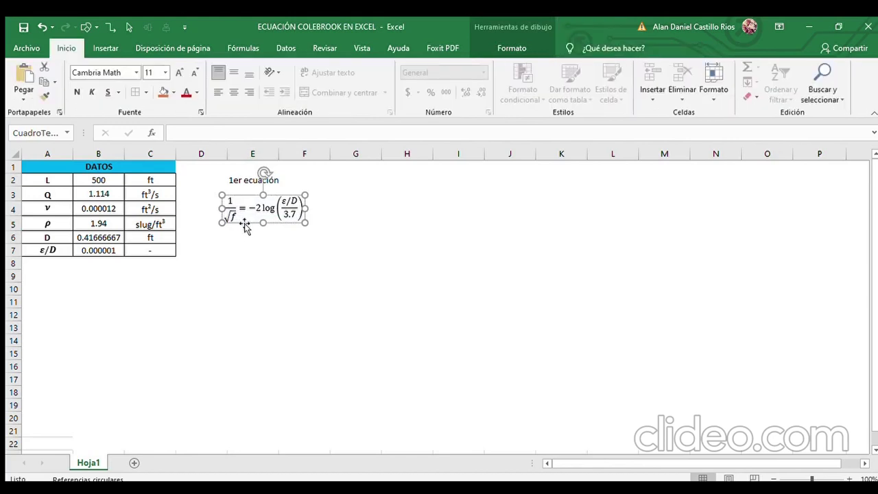
left_click(427, 241)
left_click(378, 222)
key("ctrl+v")
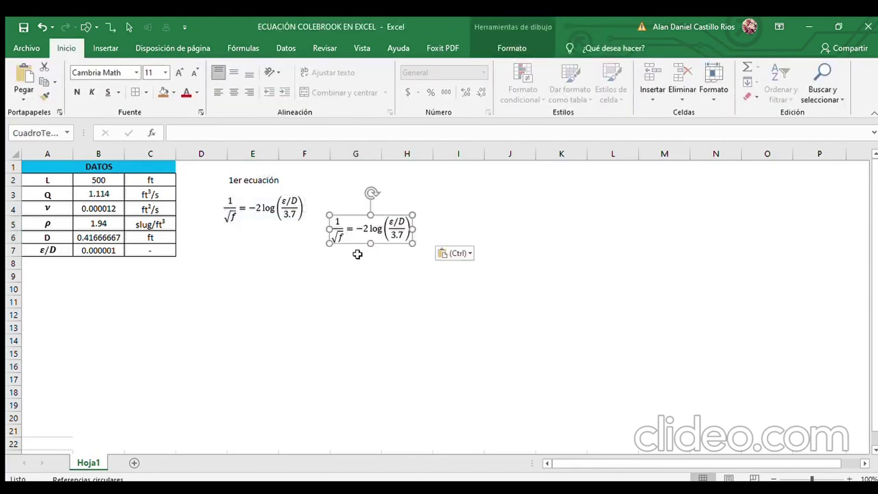
mouse_move(353, 243)
left_mouse_down()
mouse_move(370, 222)
mouse_move(350, 222)
left_mouse_up()
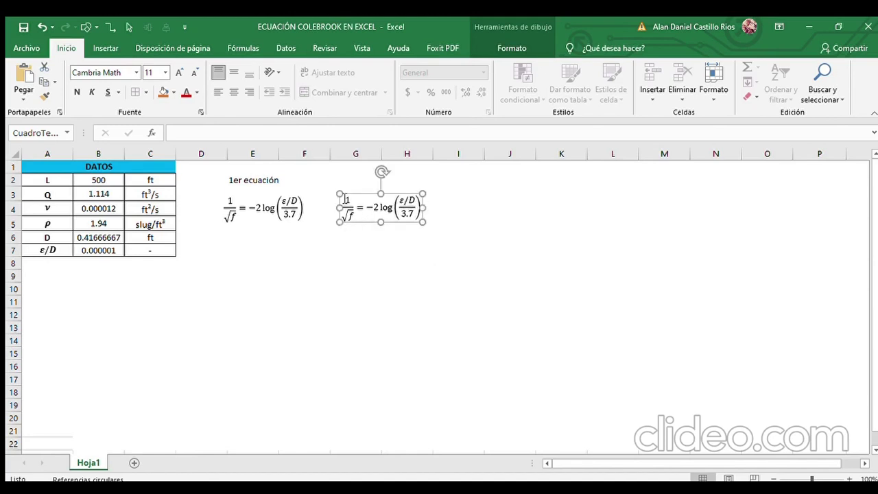
Enter the heading "2da ecuación" in cell G2
left_click(362, 181)
type("2da ec")
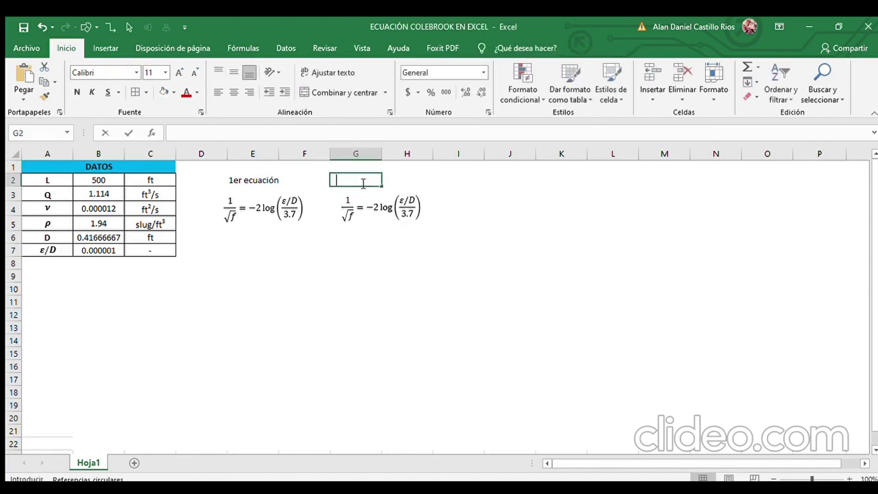
type("uación")
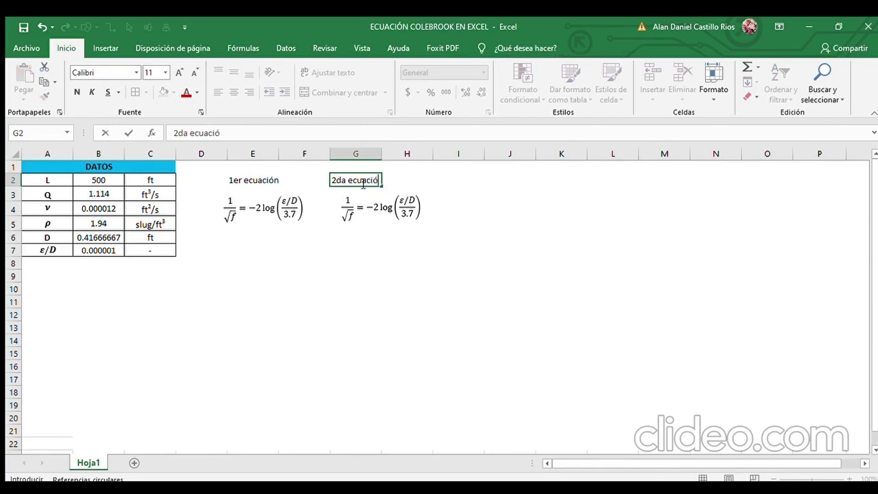
key("Return")
key("Return")
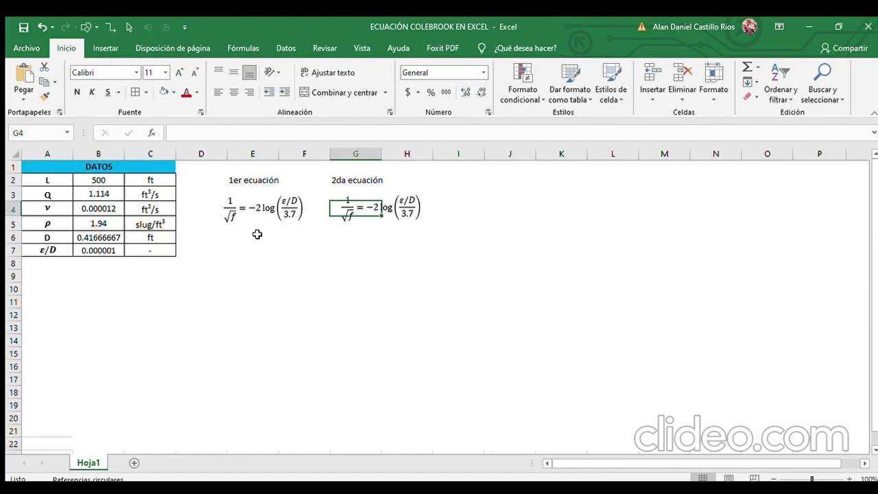
Shift the duplicated equation so it lines up under the "2da ecuación" heading
left_click(257, 238)
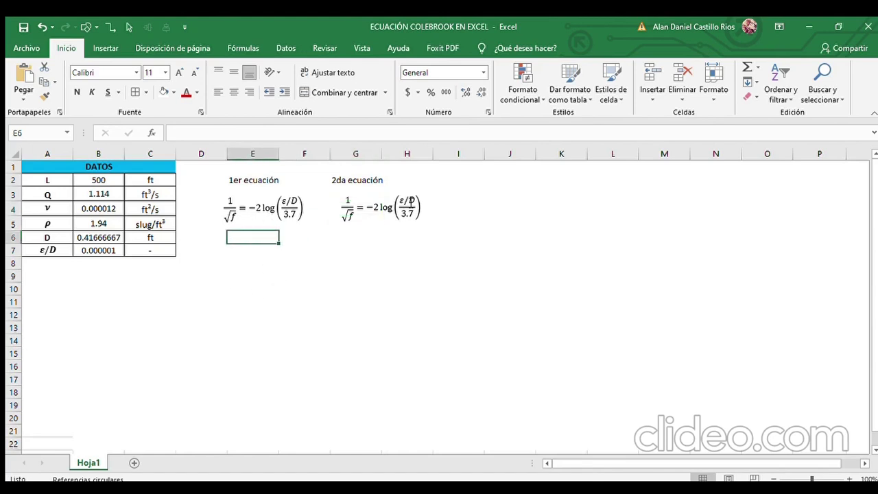
left_click(358, 210)
left_click(362, 222)
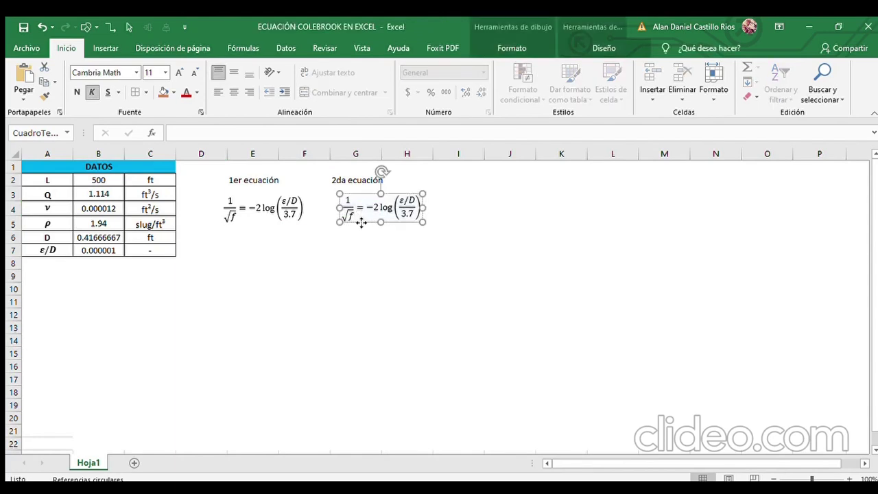
left_click_drag(361, 222, 343, 225)
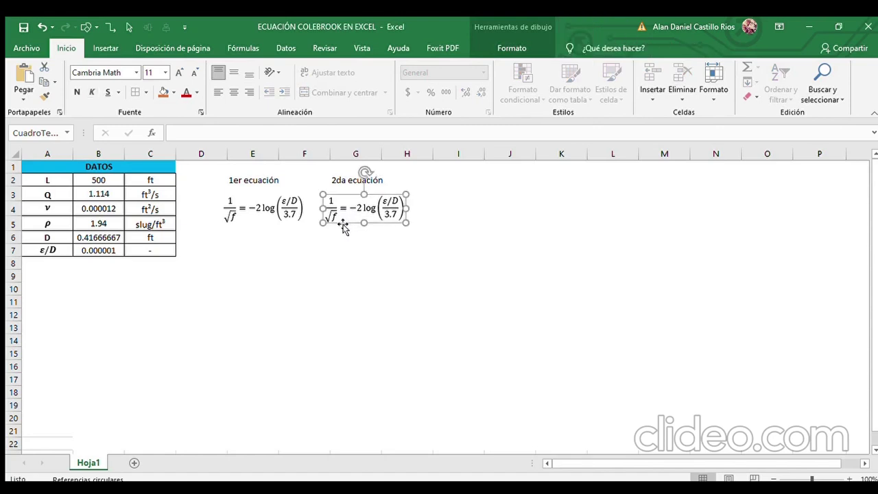
left_click(235, 272)
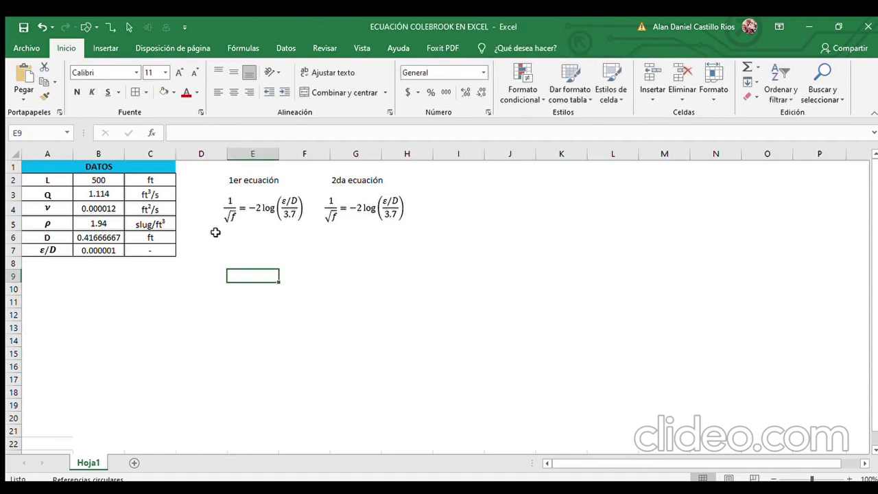
Replace the ε/D numerator inside the logarithm of the "2da ecuación" equation with 2.51
left_click(363, 215)
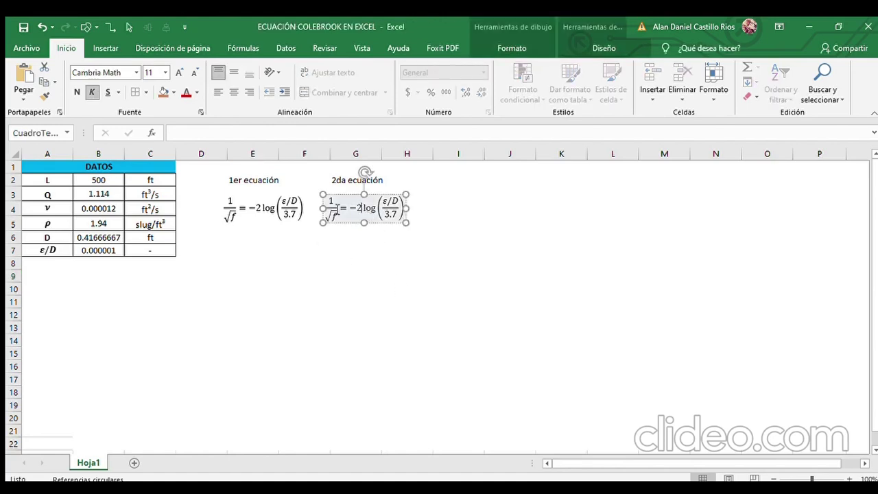
left_click(400, 201)
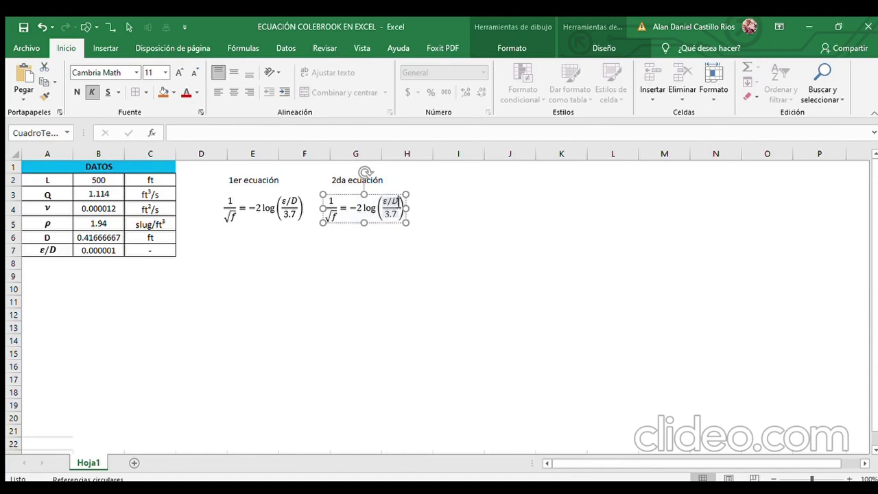
key("BackSpace")
key("BackSpace")
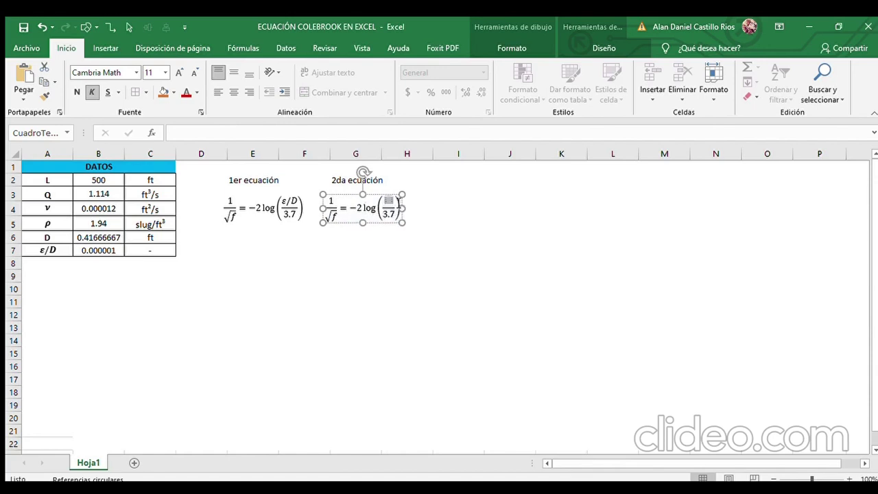
type("2.51")
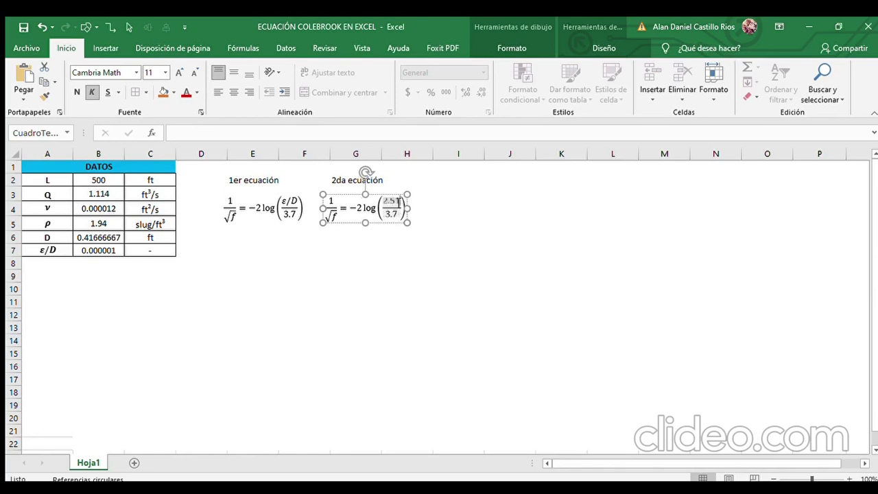
Replace the 3.7 denominator in the second equation's logarithm with Re
key("Down")
key("BackSpace")
key("BackSpace")
key("BackSpace")
type("Re ")
type("*")
key("BackSpace")
Extend the second equation's denominator with a multiplication dot and a square root of f, giving Re · √f
left_click(604, 26)
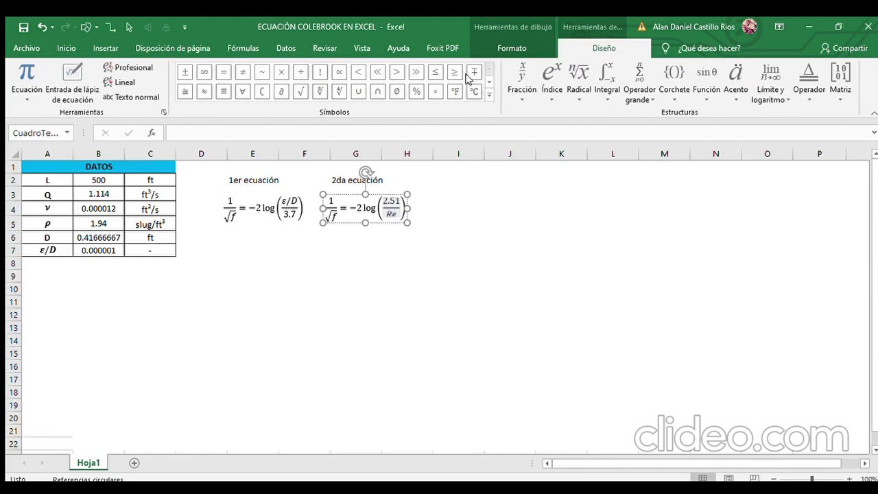
left_click(470, 159)
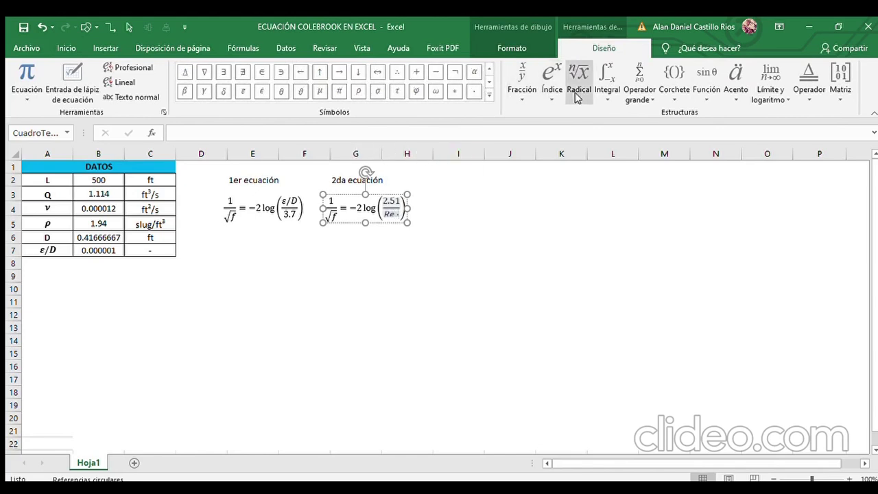
left_click(403, 213)
type("f")
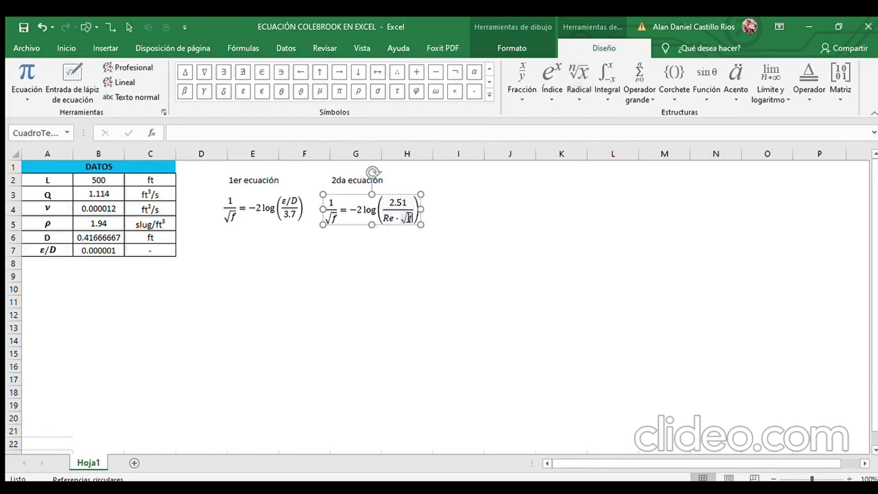
left_click(435, 222)
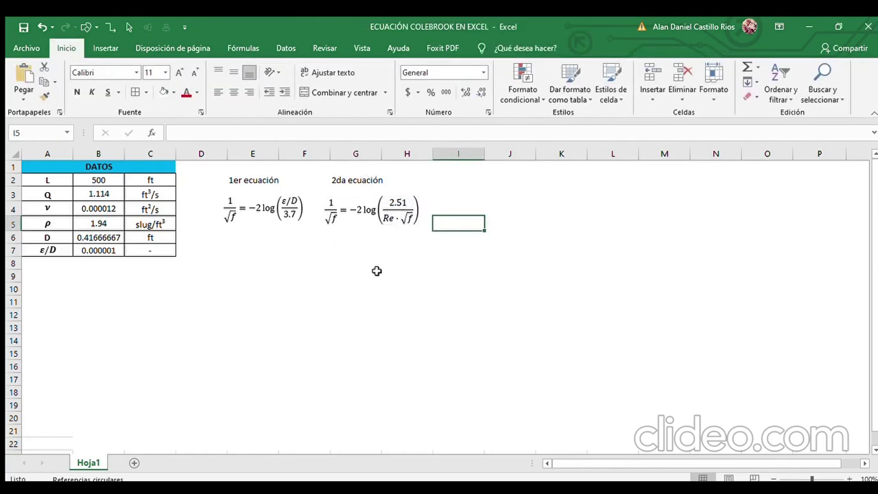
left_click(410, 218)
left_click(404, 275)
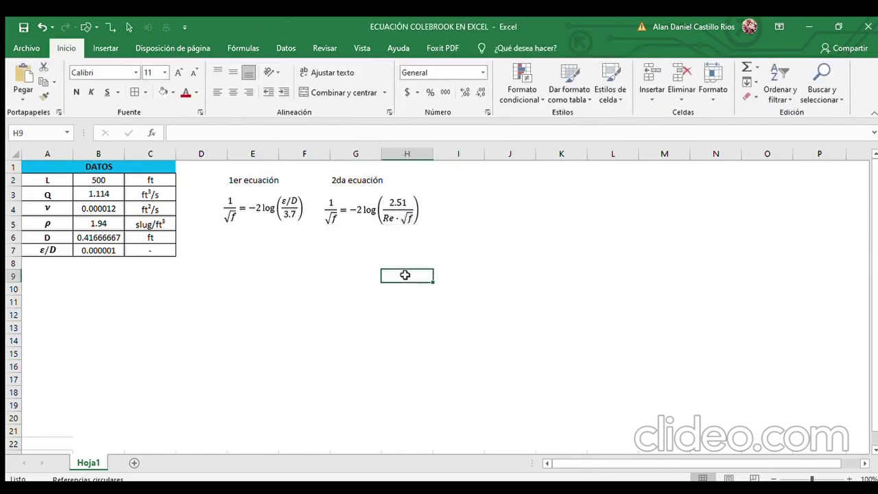
left_click(343, 279)
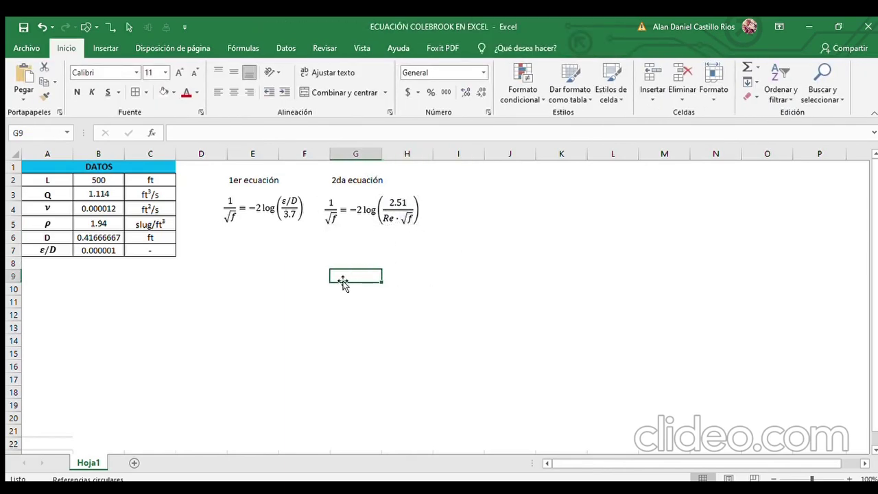
left_click(241, 250)
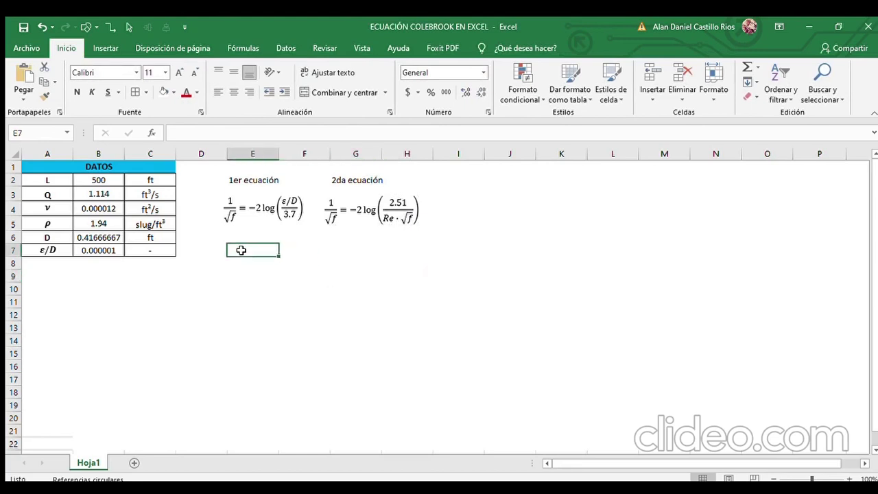
Enter the heading "Johan Nikuradse" in cell E1 and make it bold
left_click(266, 169)
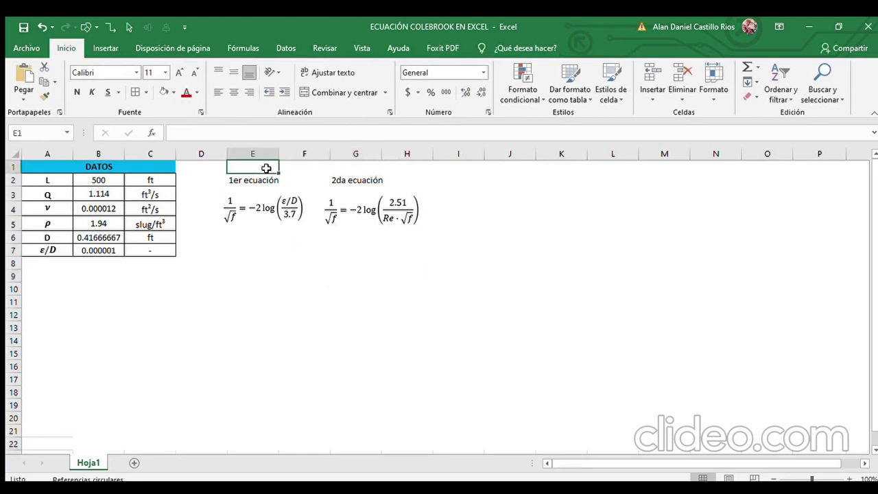
type("J")
key("BackSpace")
key("BackSpace")
type("an Nik")
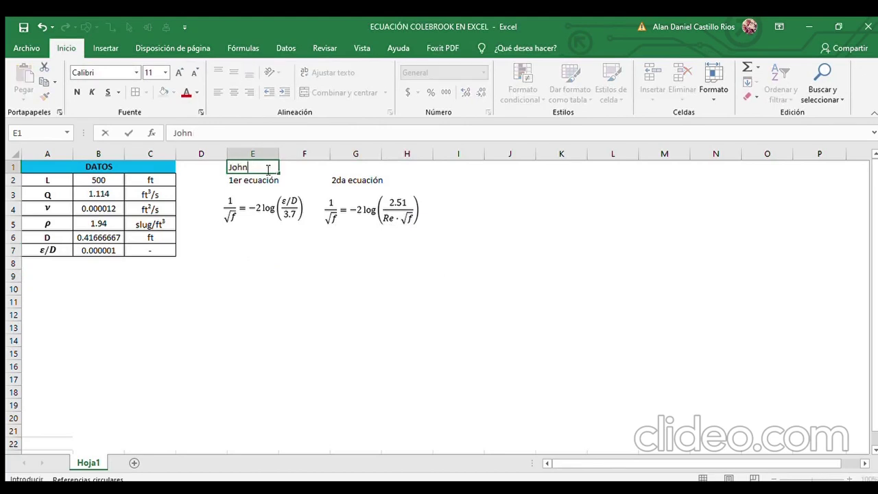
type("uradse")
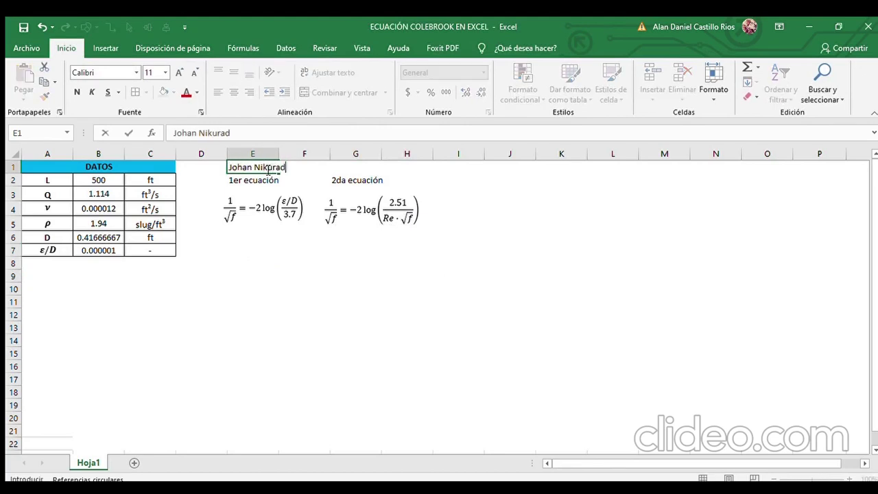
key("Return")
left_click(266, 168)
key("ctrl+n")
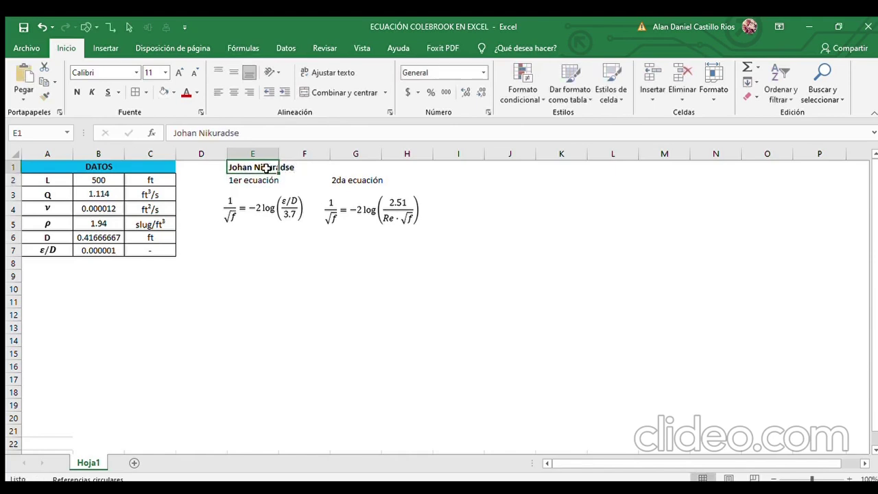
Enter the bold heading "Colebrook - White" in cell J1
key("Right")
key("Right")
key("Right")
key("Right")
key("Right")
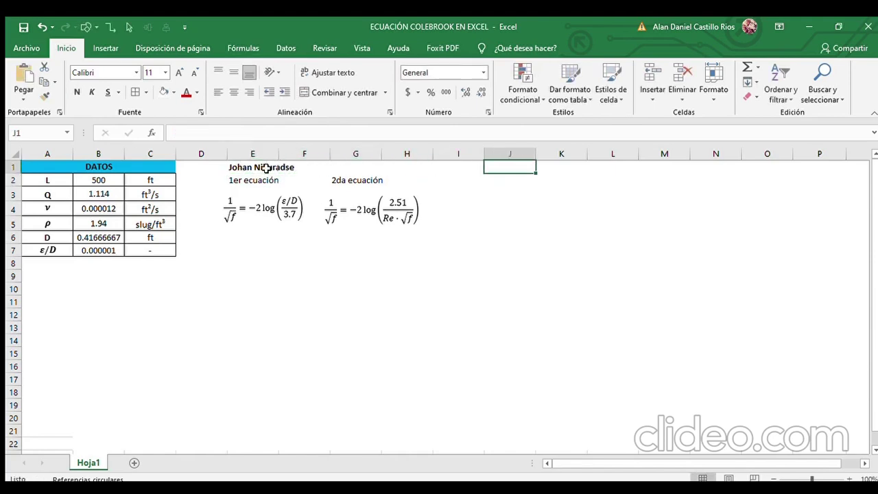
key("ctrl+n")
type("Colebrook - White")
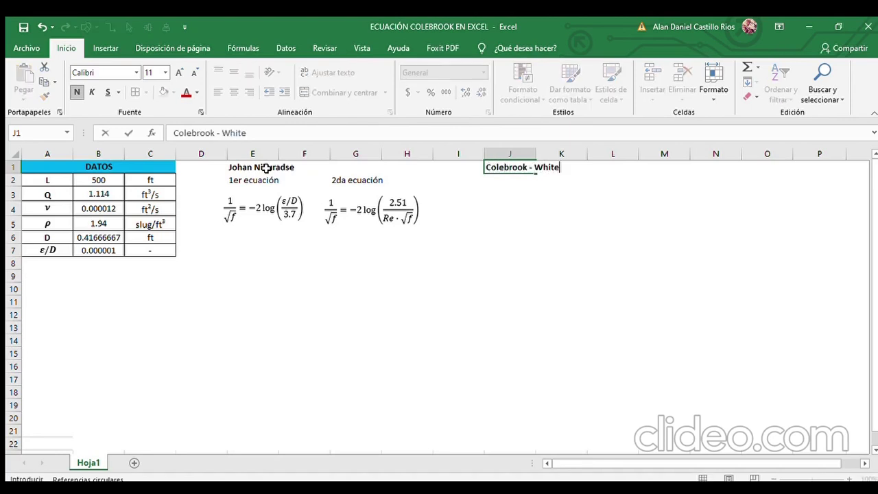
key("Return")
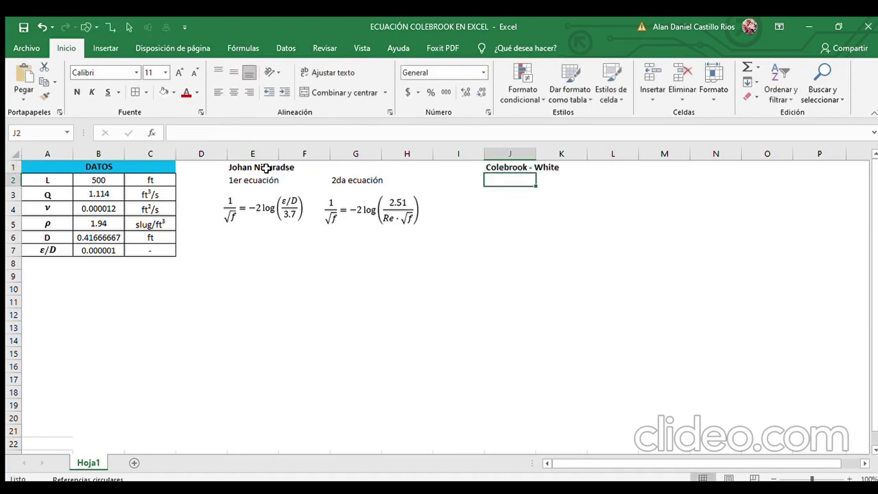
Copy the first equation box and place the duplicate under the "Colebrook - White" heading
left_click(246, 203)
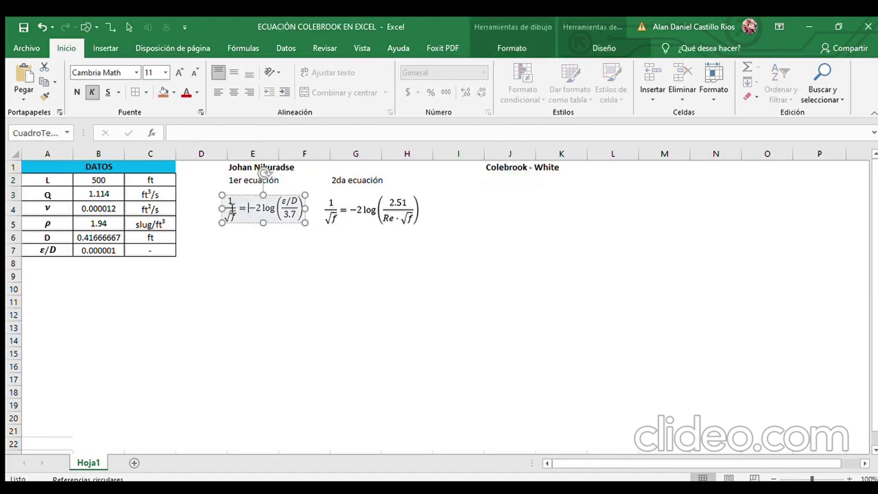
left_click(238, 197)
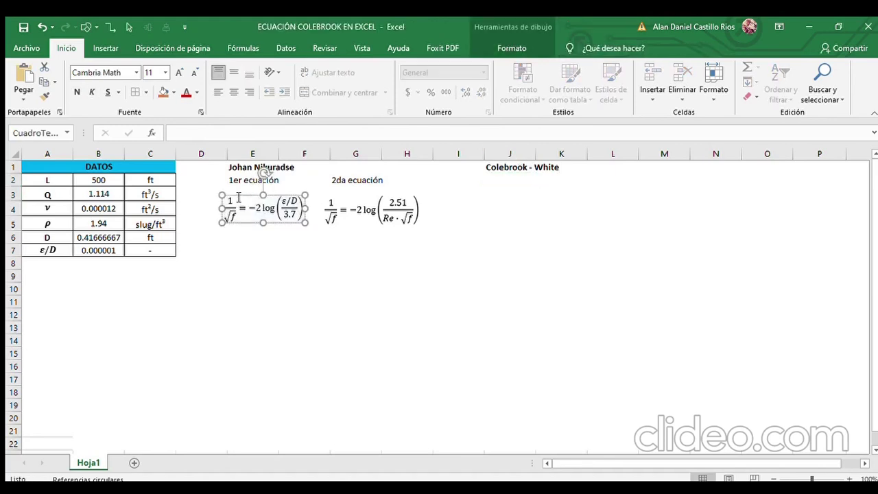
key("ctrl+c")
key("ctrl+v")
left_click_drag(258, 236, 564, 207)
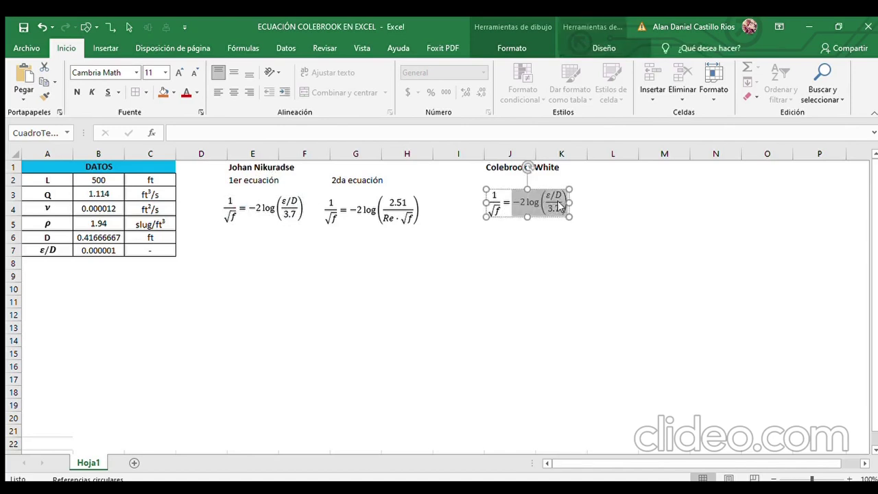
Add a plus sign and a fraction with numerator 2.51 after (ε/D)/3.7 inside the Colebrook - White logarithm
left_click(546, 199)
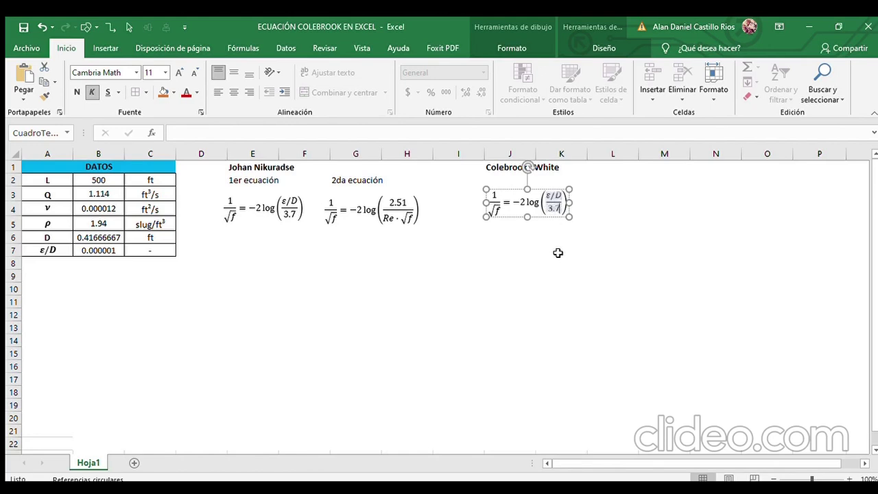
type("+ ")
type("2.51/")
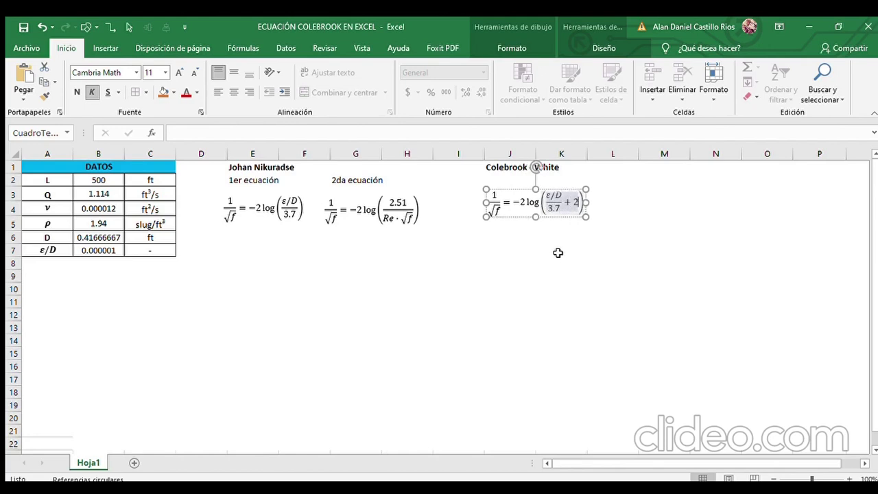
key("space")
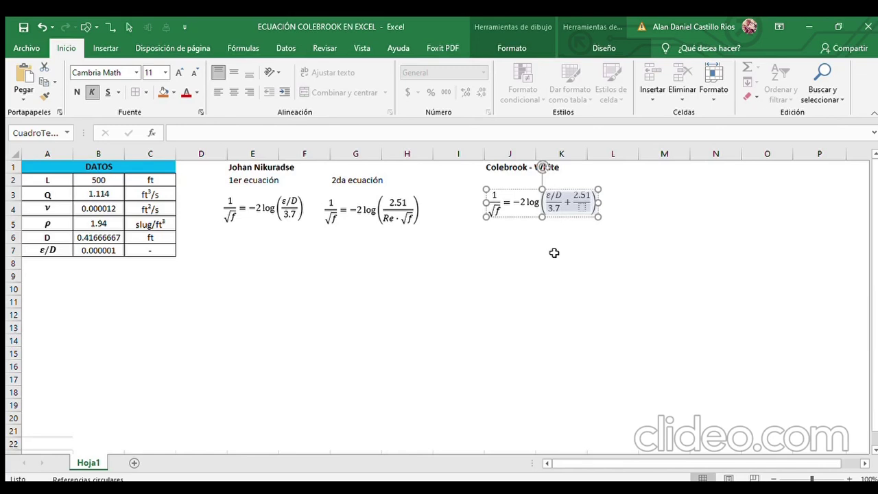
Copy the Re · √f denominator from the second equation into the empty denominator of the Colebrook - White equation
left_click(405, 217)
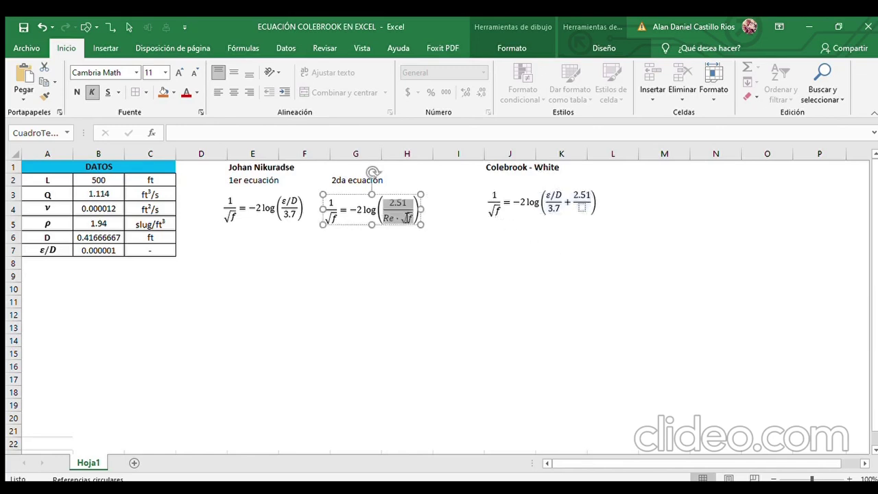
left_click_drag(414, 218, 390, 219)
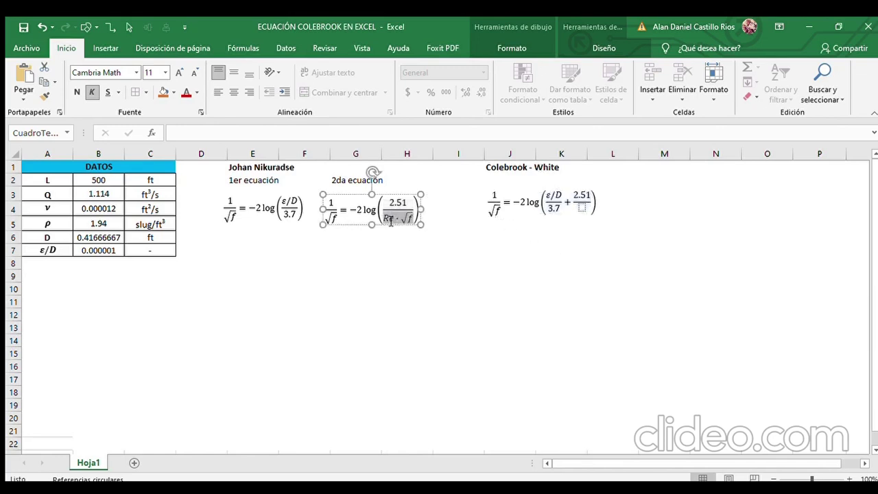
left_click(583, 208)
key("ctrl+v")
left_click(527, 256)
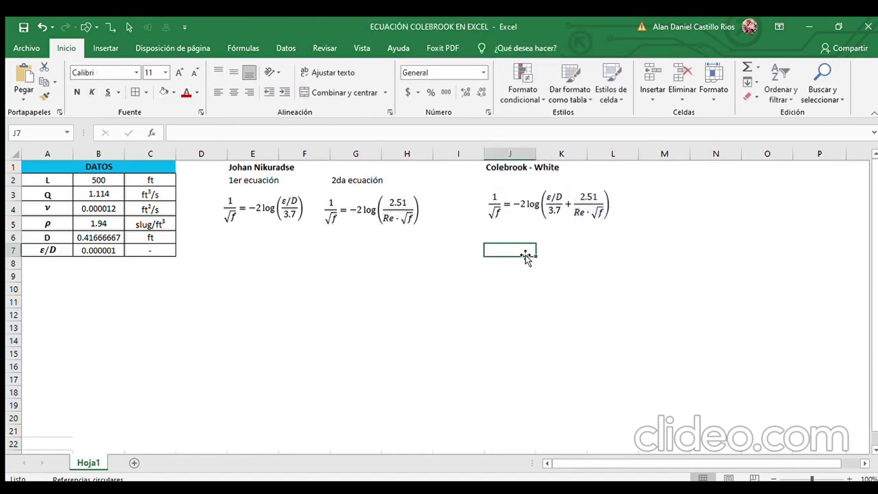
Duplicate the complete Colebrook - White equation box and place the copy directly below the original
left_click(500, 211)
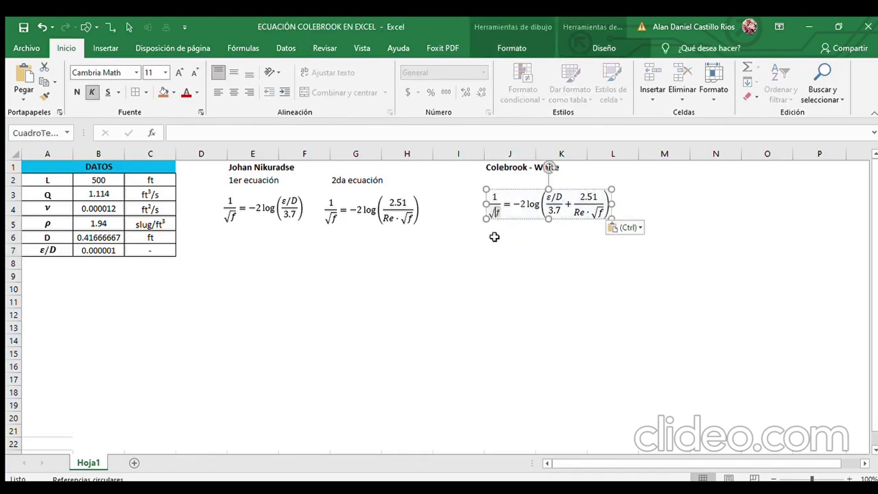
left_click(496, 237)
left_click(522, 217)
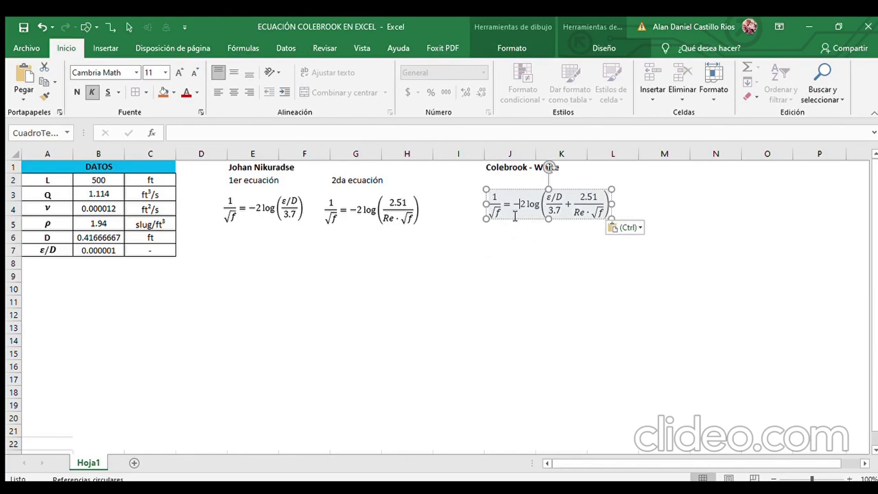
left_click(510, 221)
mouse_move(511, 221)
left_mouse_down()
mouse_move(500, 284)
mouse_move(501, 256)
left_mouse_up()
Replace the 1/√f on the left side of the duplicated Colebrook - White equation with a lowercase f
triple_click(494, 253)
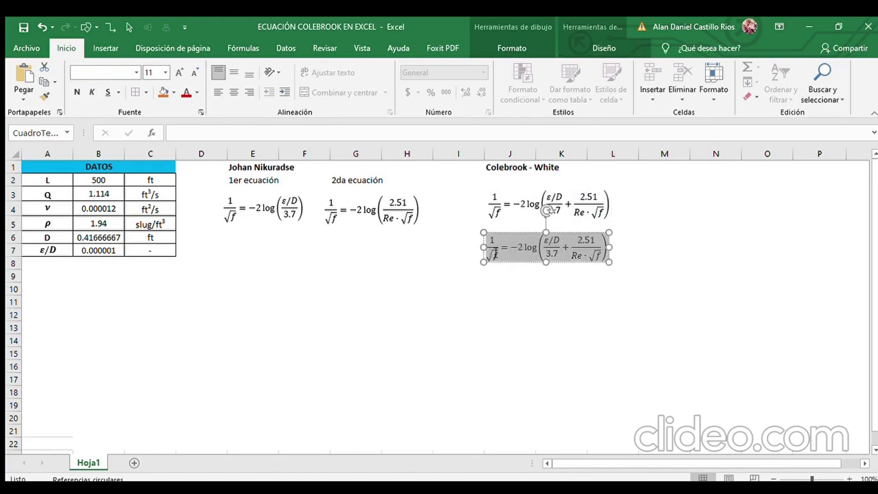
left_click(492, 255)
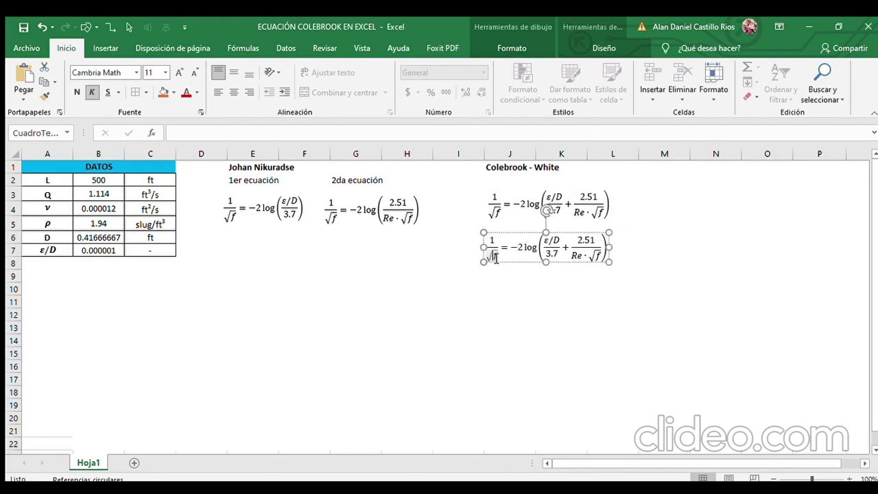
left_click_drag(497, 257, 485, 254)
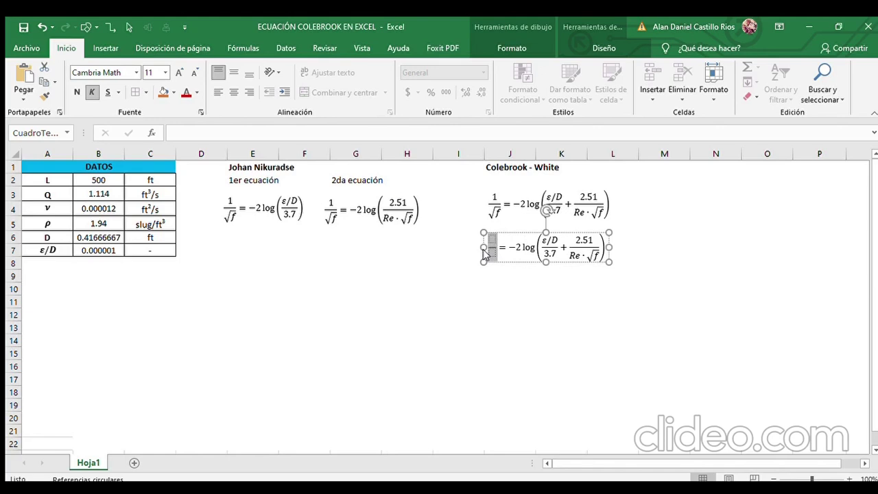
type("f")
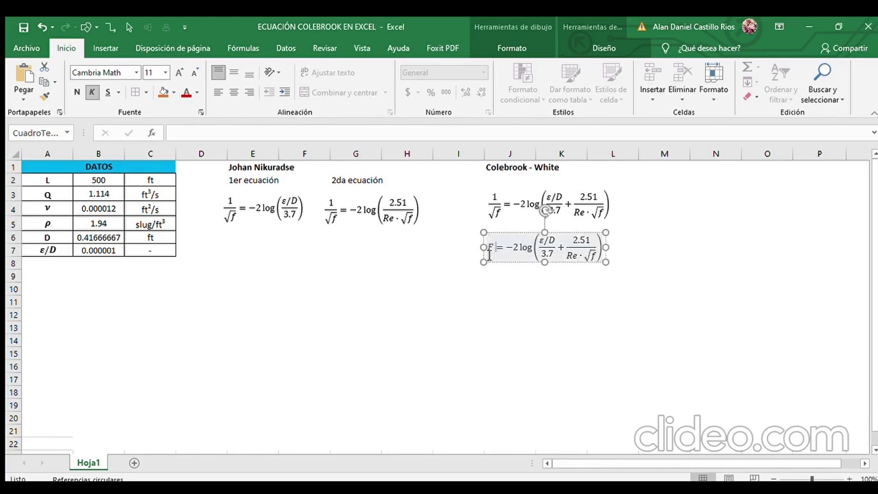
key("BackSpace")
type("f")
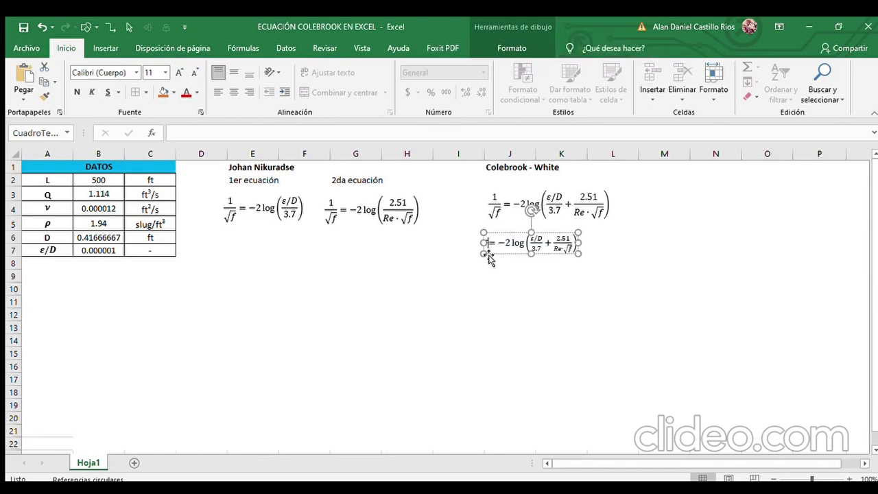
left_click(488, 256)
key("BackSpace")
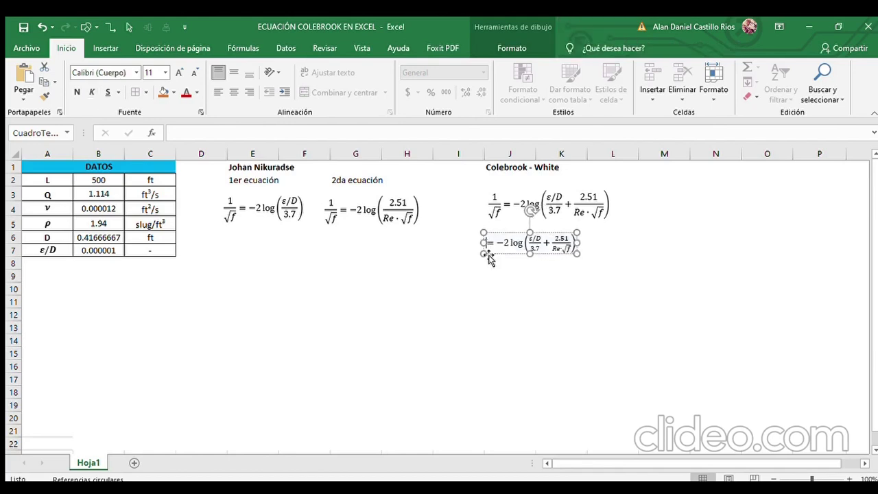
key("BackSpace")
left_click(490, 256)
type("F")
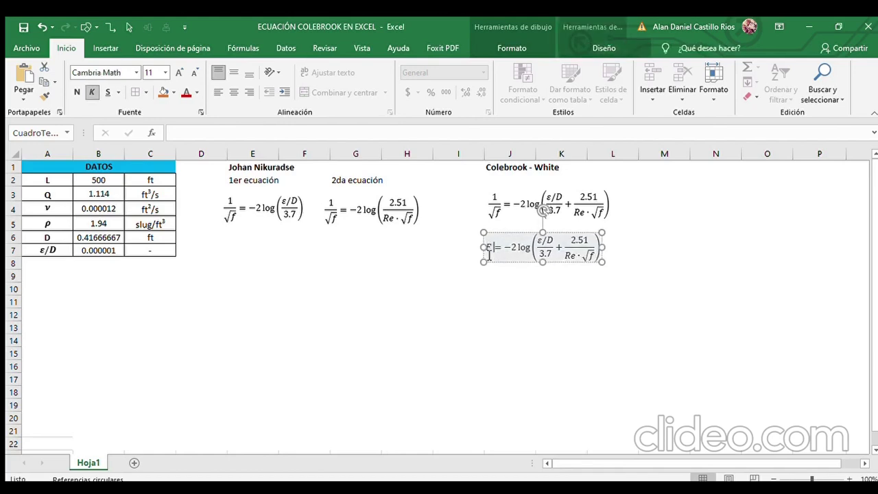
key("BackSpace")
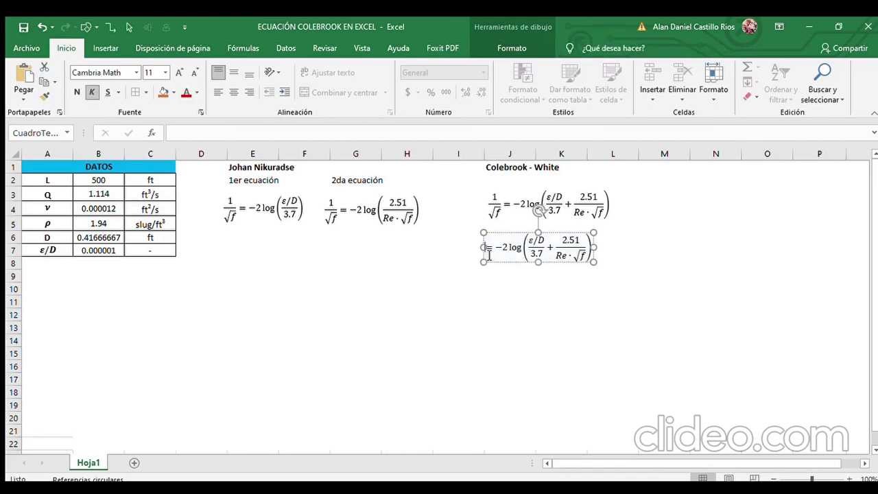
left_click(489, 256)
type("f")
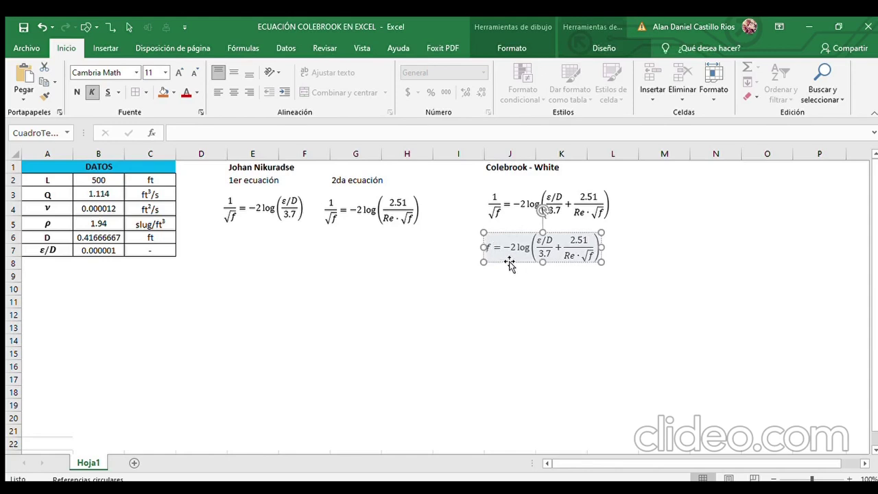
Turn the right side of the duplicated equation into a fraction with numerator 1, moving the whole −2 log term into its denominator
type("1/")
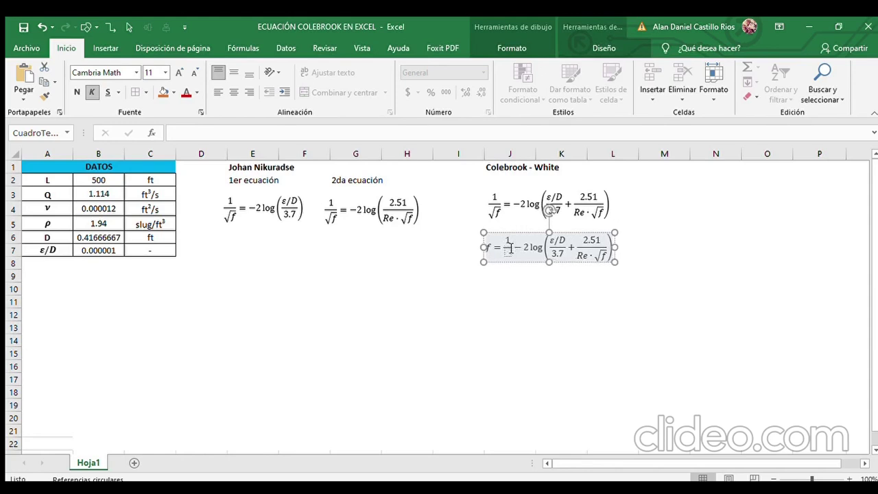
left_click_drag(515, 248, 591, 245)
left_click(590, 244)
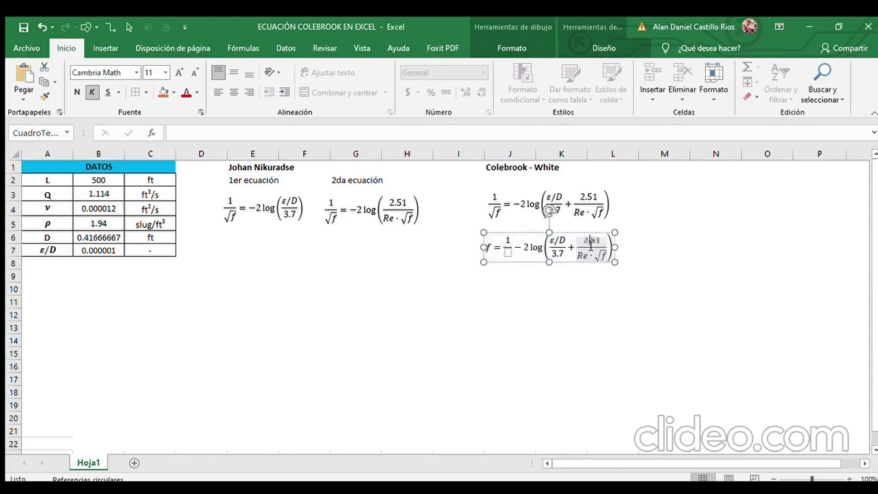
left_click_drag(519, 244, 565, 249)
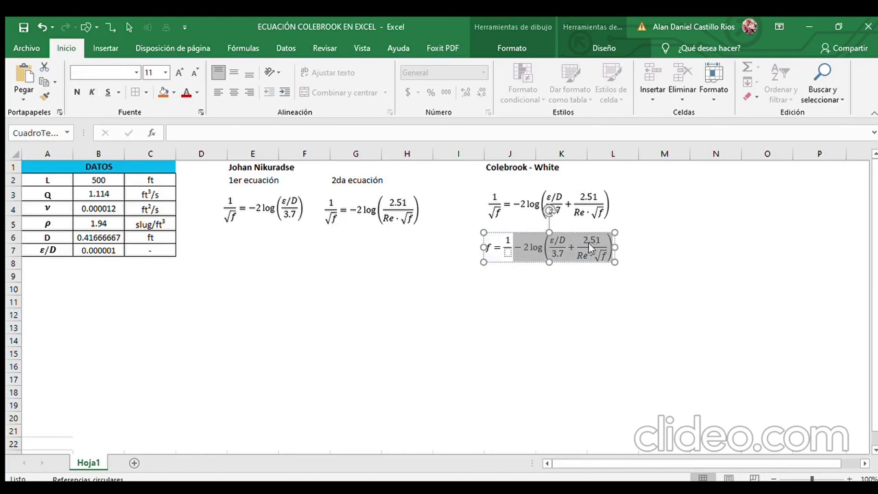
key("Delete")
type("−2 log(ε/D/3.7 + 2.51/(Re·√f))")
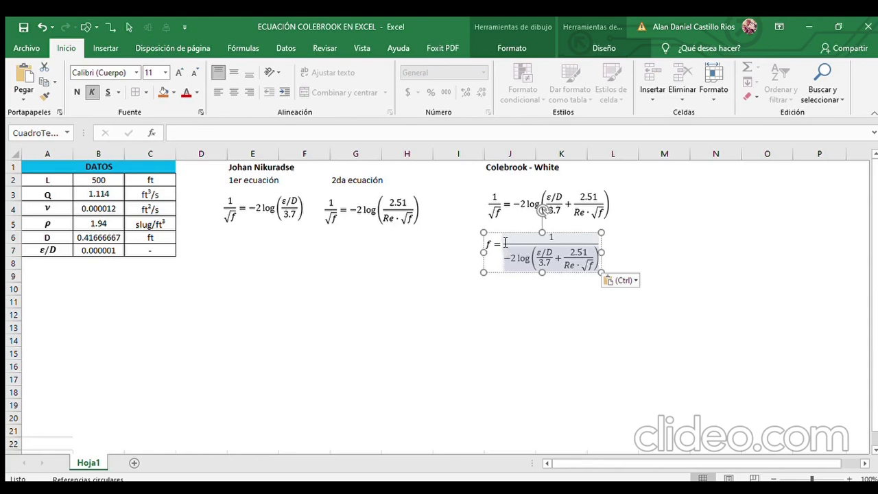
Enclose the fraction on the right side of the f equation in square brackets and raise it to the power 2
left_click(503, 245)
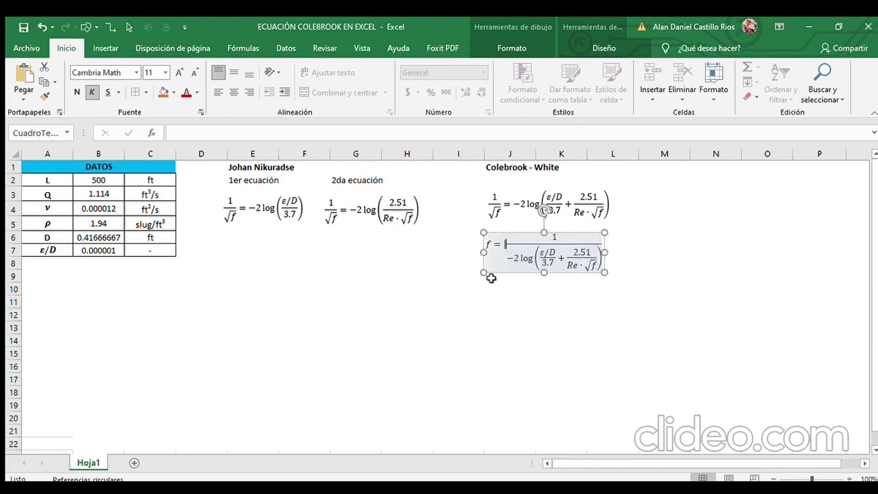
key("Escape")
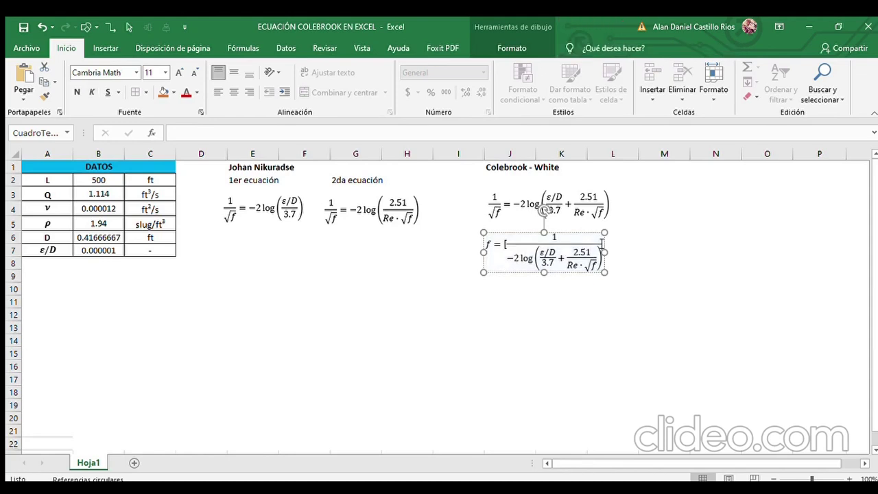
left_click(494, 271)
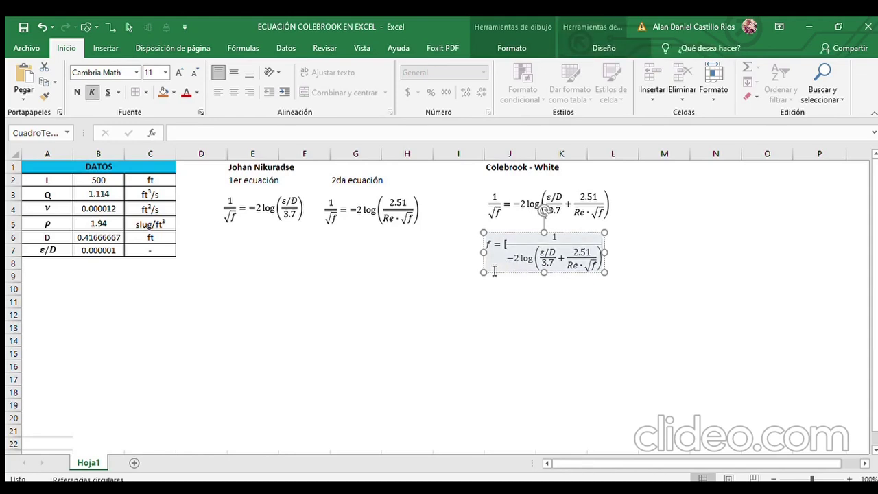
type("]^2")
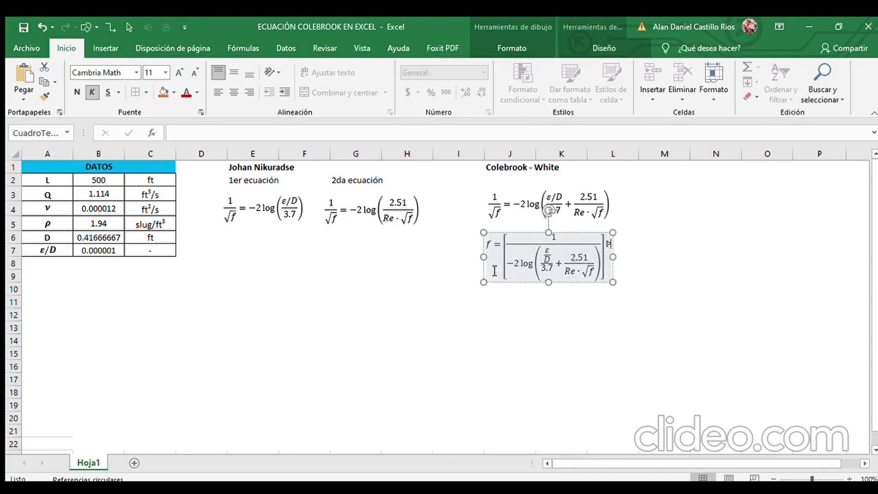
key("BackSpace")
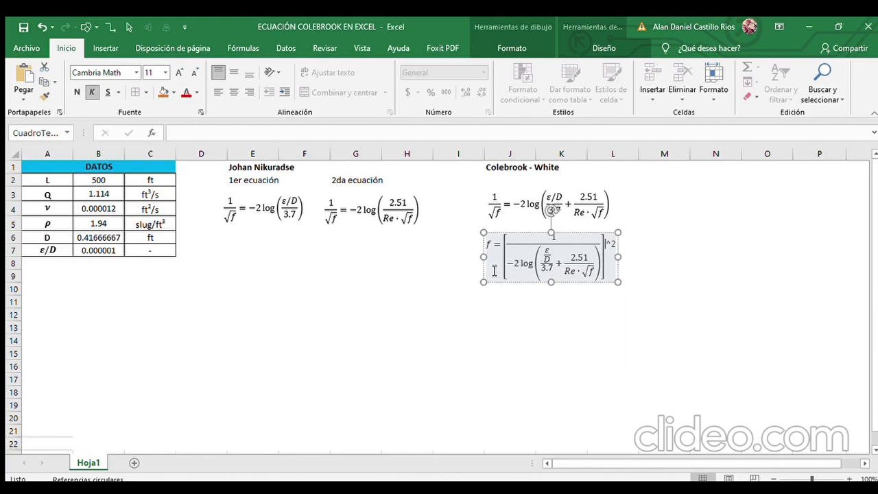
key("BackSpace")
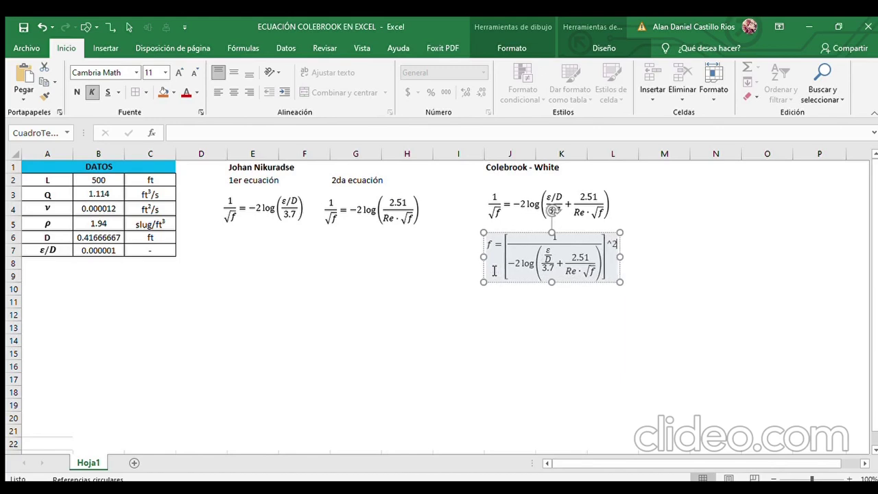
left_click(486, 338)
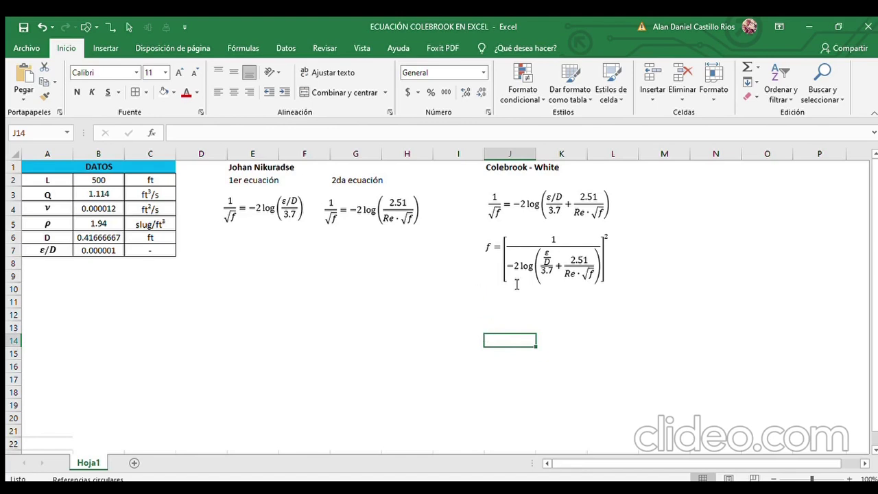
Duplicate the squared f equation box and place the copy directly below it
left_click(508, 284)
left_click(506, 286)
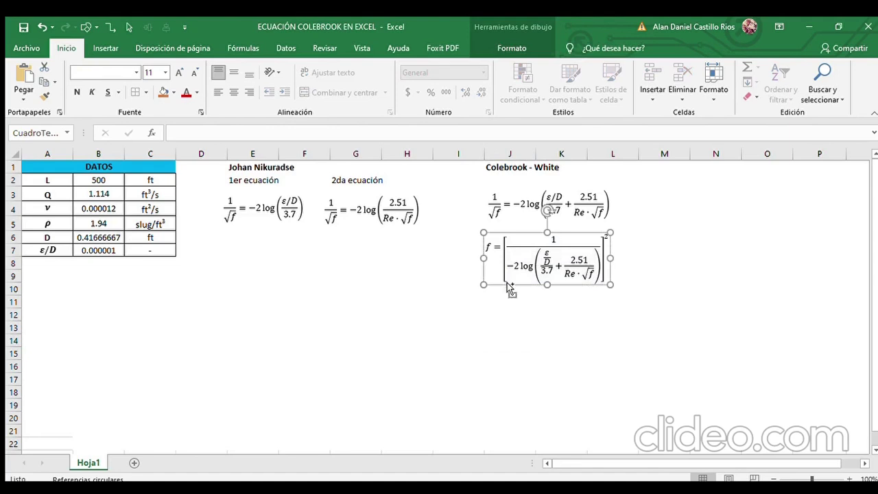
key("ctrl+v")
left_click_drag(511, 297, 501, 352)
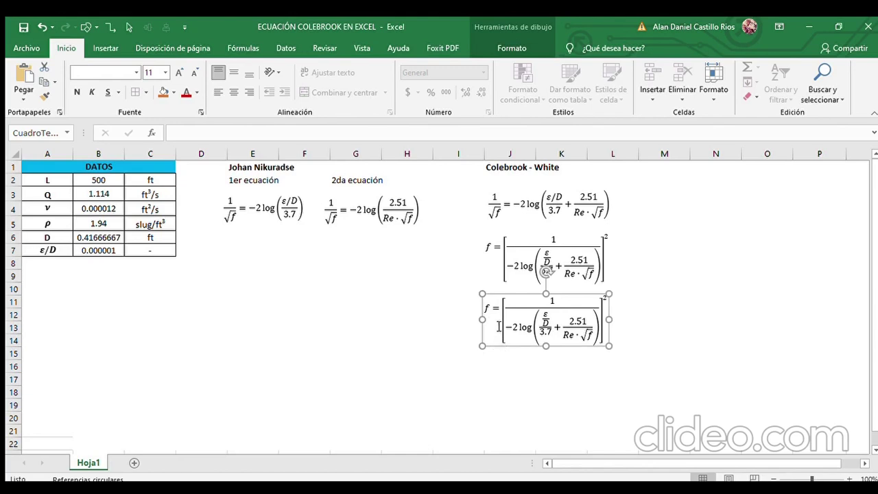
Insert the factor 1/4 before the square bracket in the lowest f equation
left_click(553, 302)
left_click(512, 329)
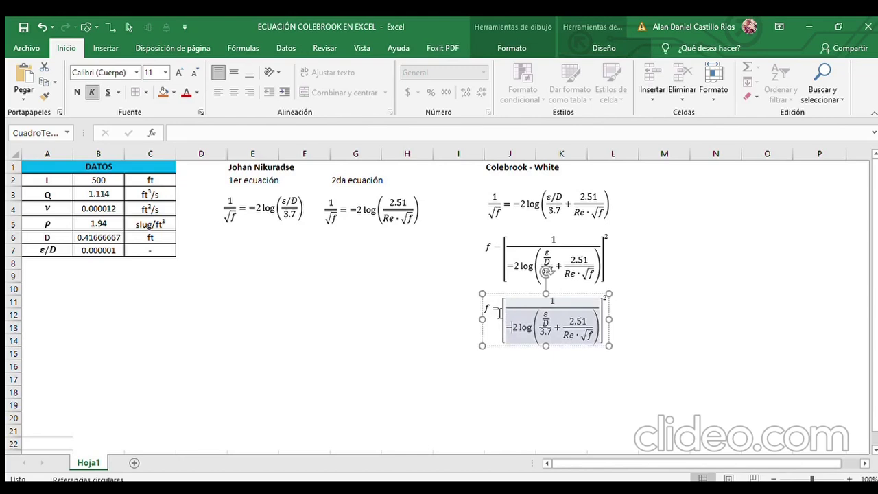
left_click(500, 314)
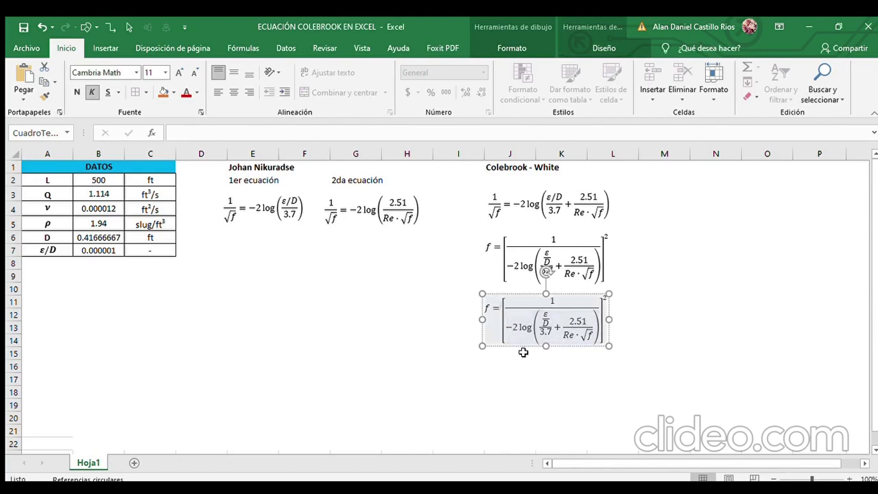
type("1/4")
key("space")
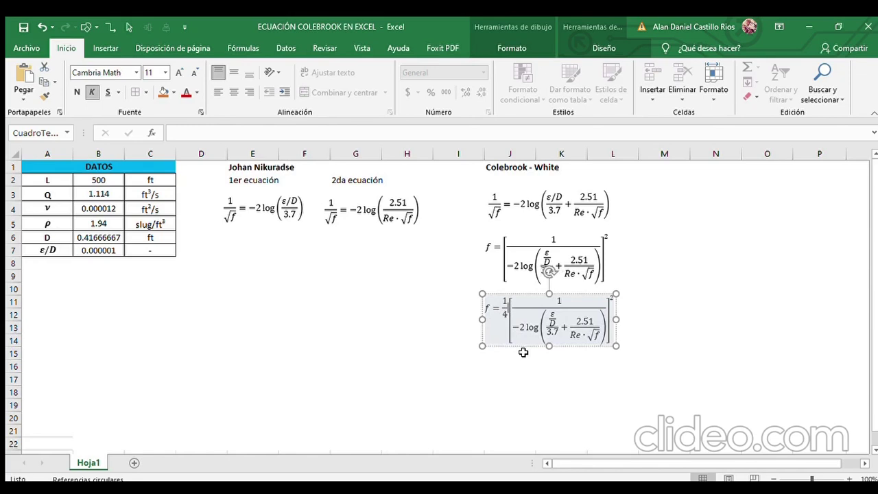
Remove the −2 in front of the logarithm in the denominator of the lowest f equation
left_click(528, 328)
key("BackSpace")
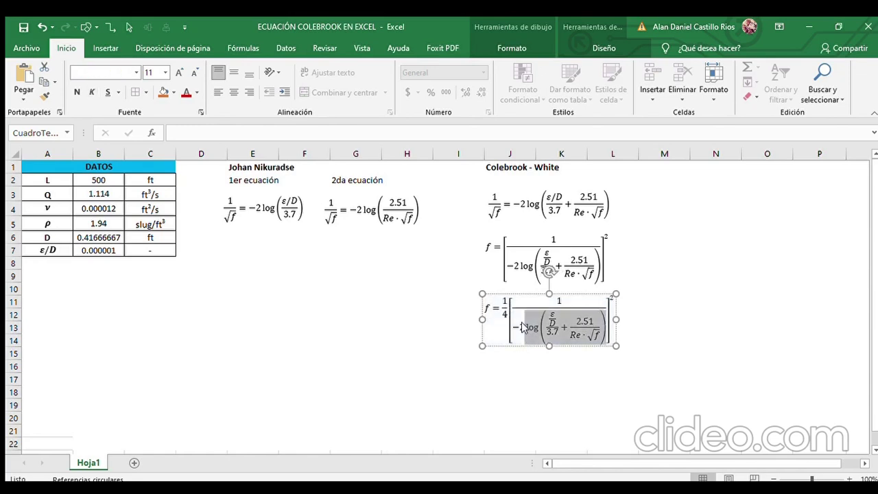
left_click(526, 328)
key("BackSpace")
key("BackSpace")
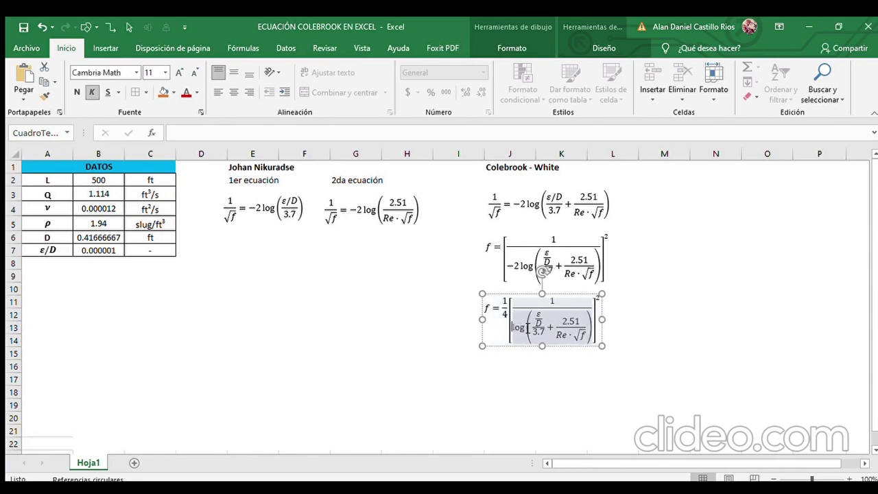
left_click(630, 329)
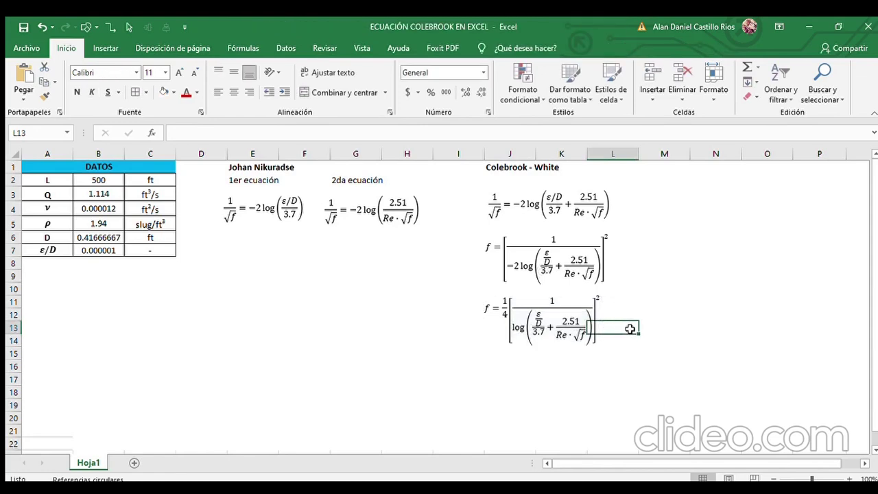
left_click(511, 343)
left_click(484, 383)
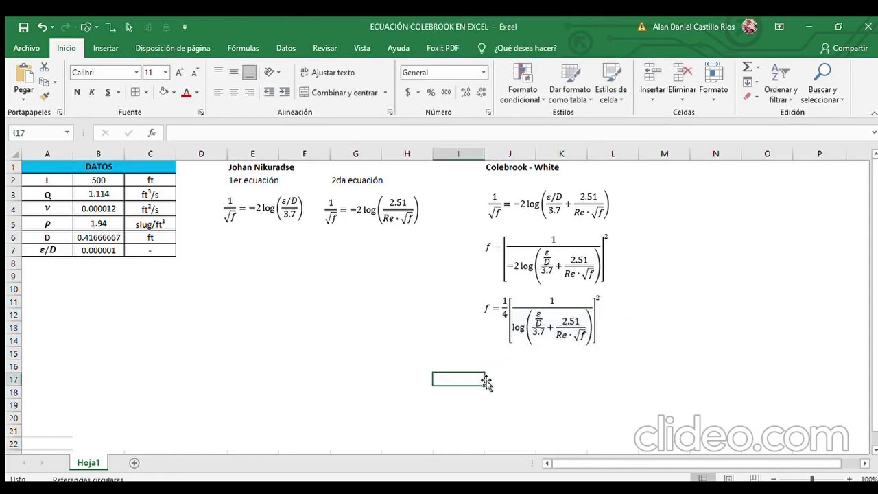
left_click(540, 316)
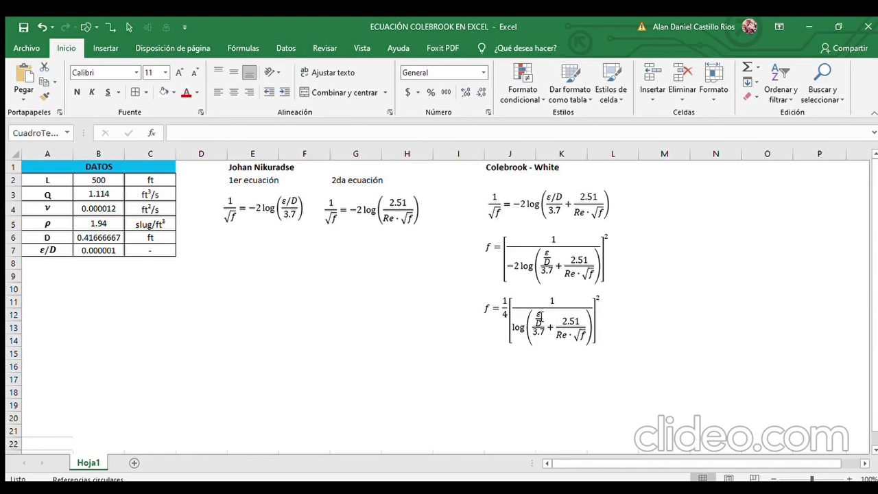
left_click_drag(540, 316, 538, 322)
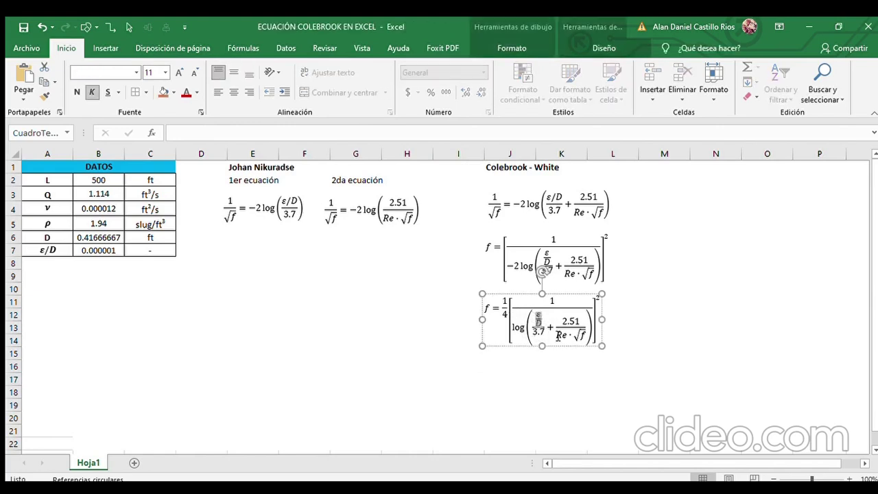
left_click(453, 328)
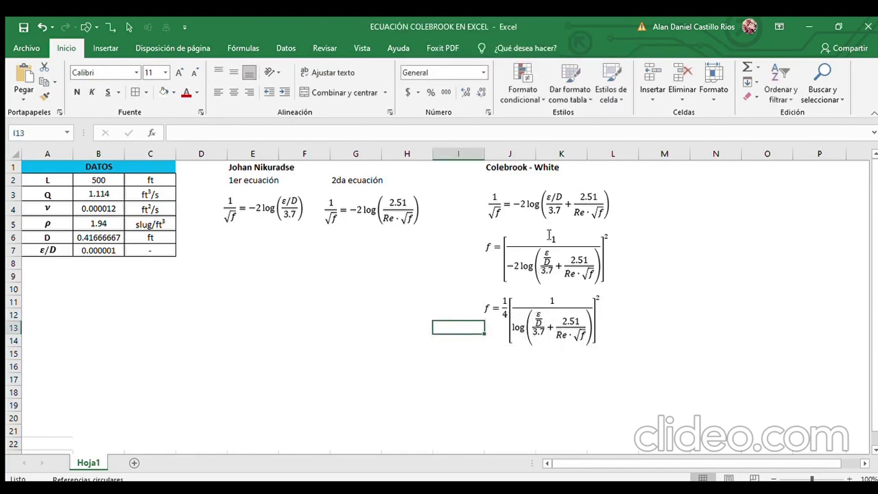
Enter the heading "No. Reynolds" in cell M1
left_click(660, 172)
type("No")
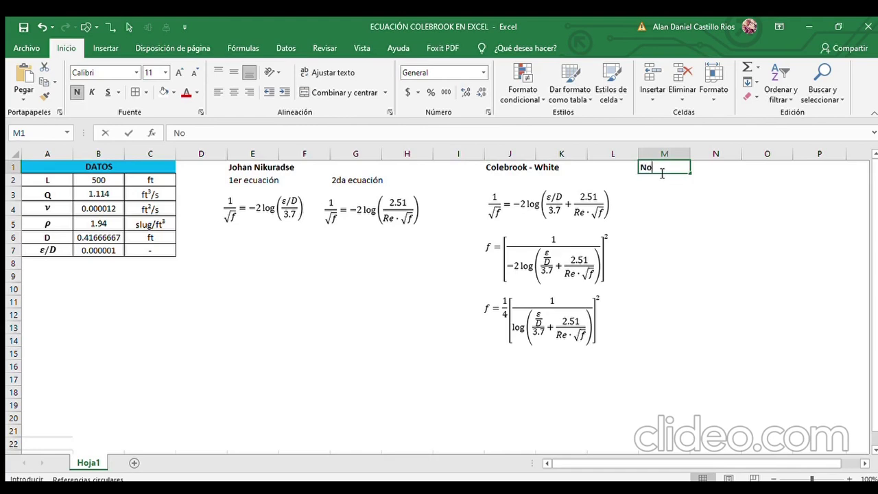
type(". Reynolds")
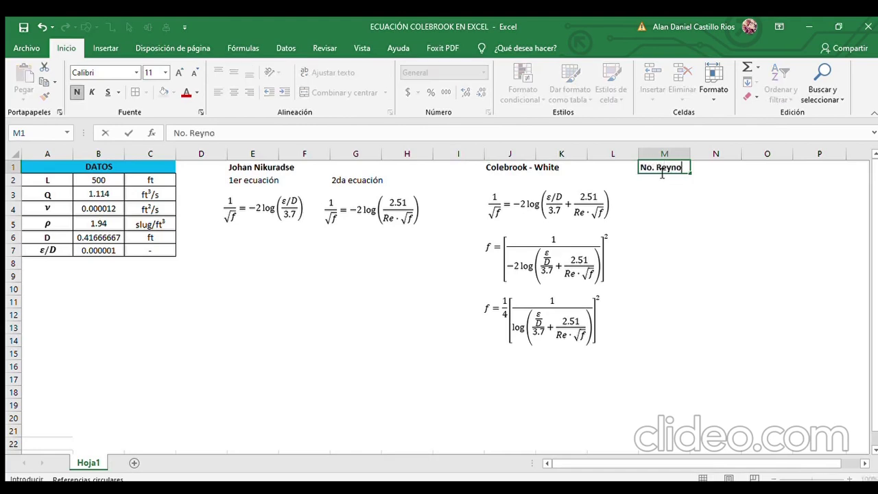
key("Return")
key("Return")
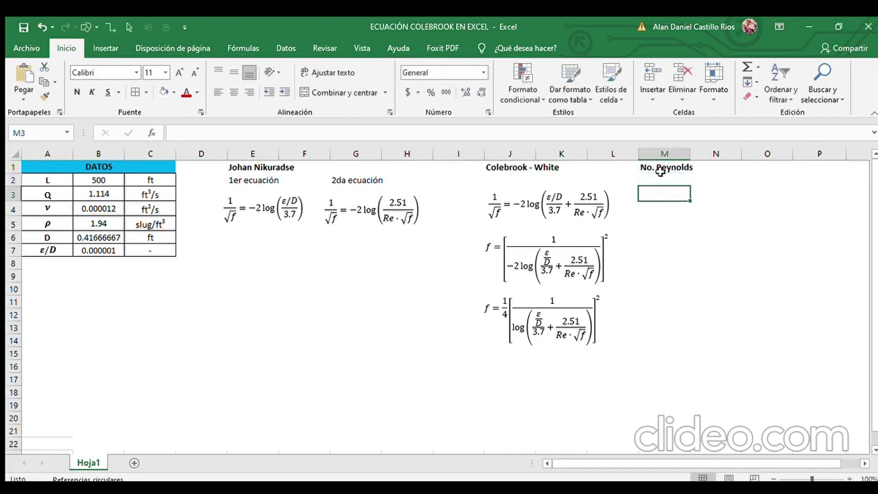
Paste the copied equation box under the No. Reynolds heading and replace its content with Re = V
key("ctrl+v")
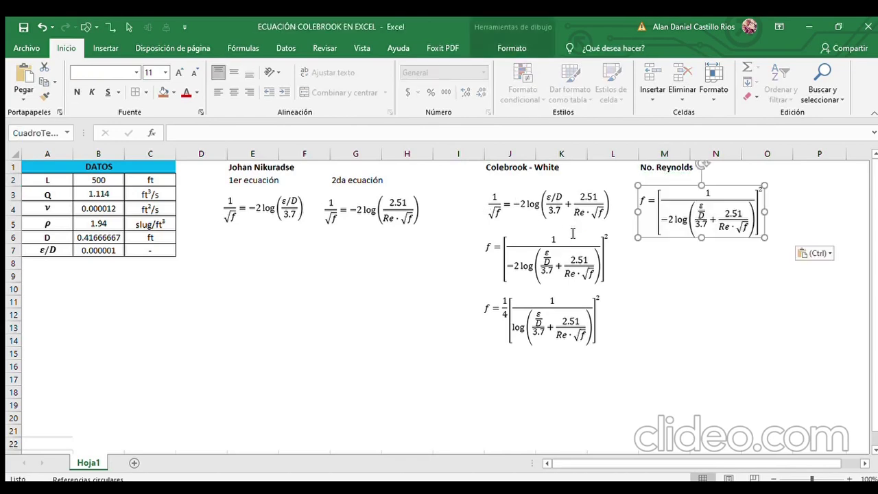
left_click(671, 199)
triple_click(670, 199)
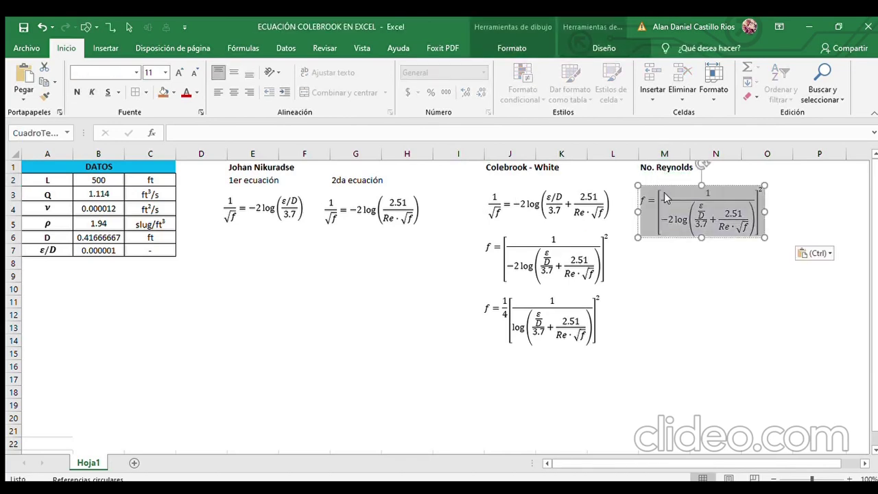
type("Re ")
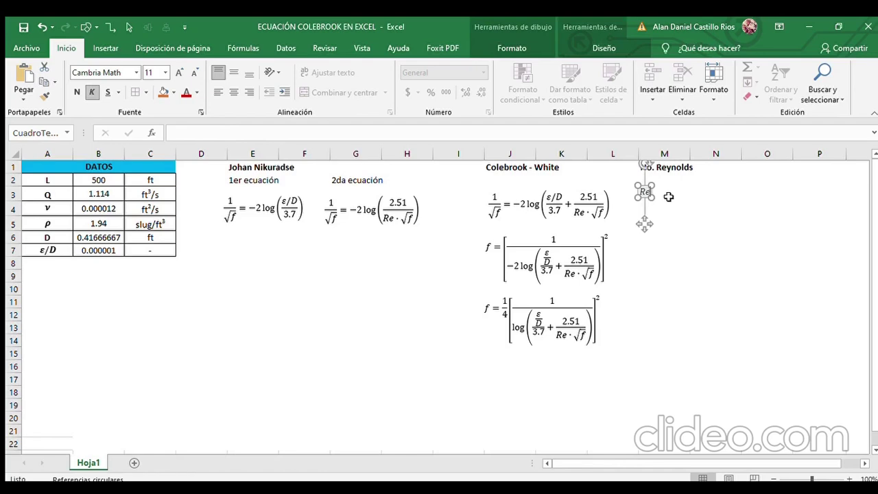
type("= 4")
Extend the Reynolds equation with a multiplication dot and D after V
left_click(543, 25)
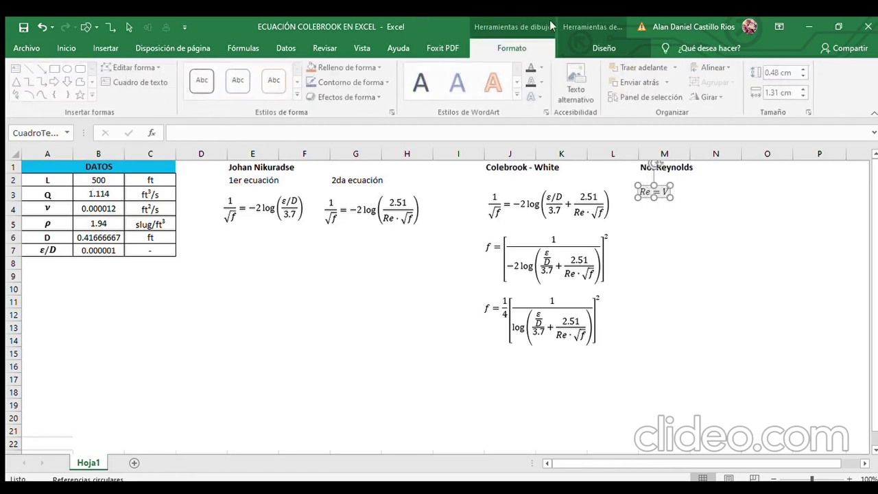
left_click(604, 48)
left_click(487, 82)
left_click(469, 90)
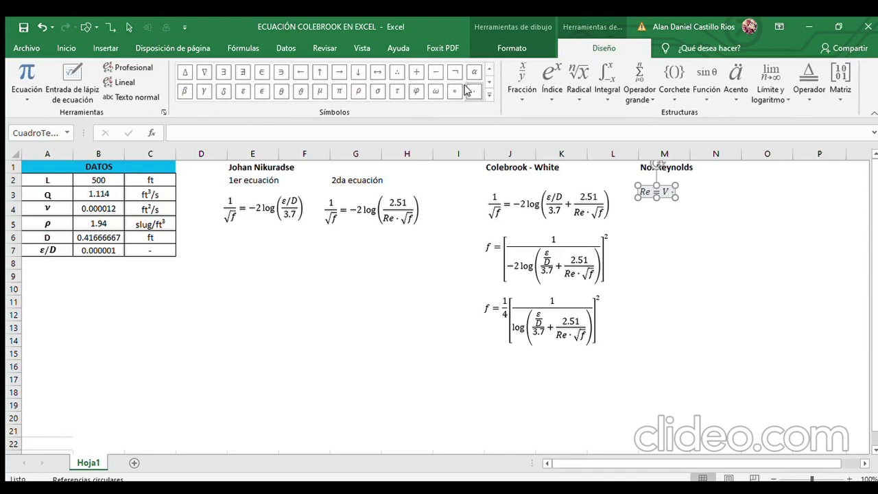
type("D")
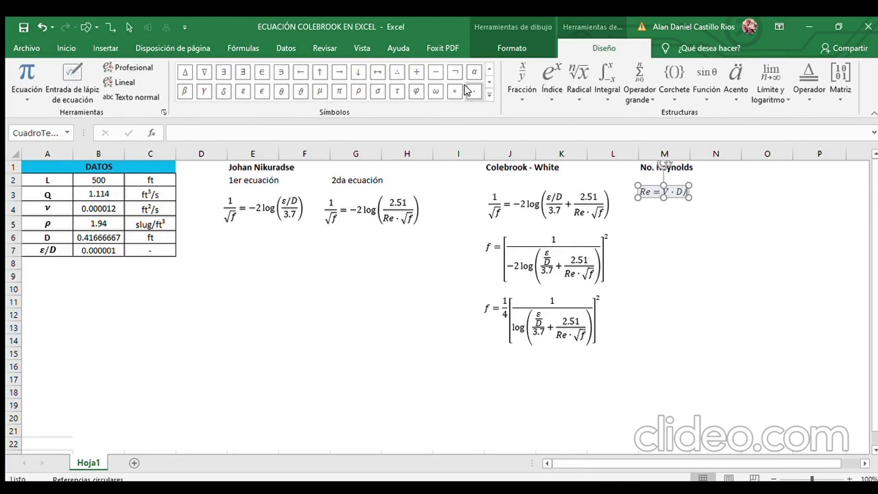
Turn the right side of the Reynolds equation into a fraction with V · D as the complete numerator
type("/")
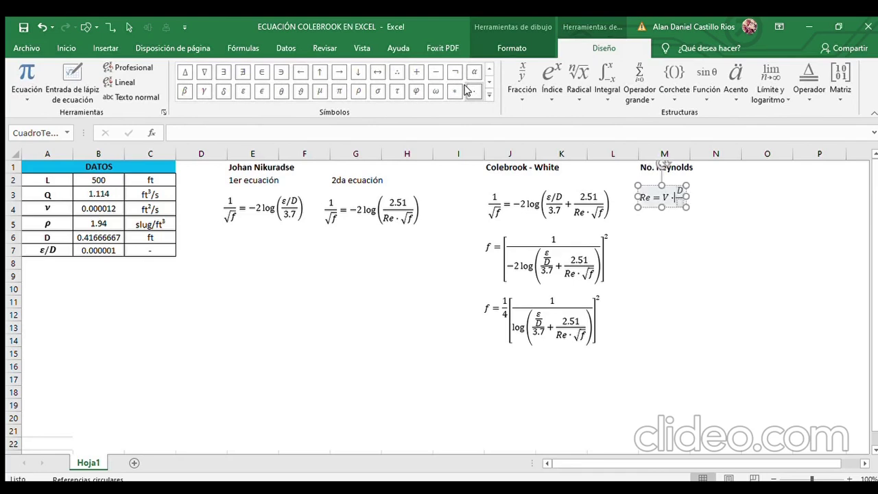
key("shift+Left")
key("shift+Left")
key("ctrl+x")
key("Right")
key("ctrl+v")
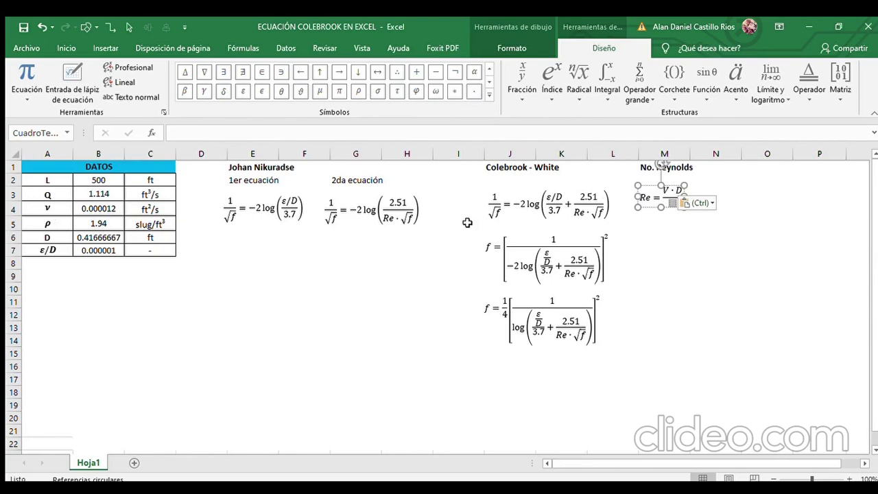
Copy the ν symbol from the data table into the empty denominator of the Reynolds equation
left_click(416, 249)
left_click(52, 208)
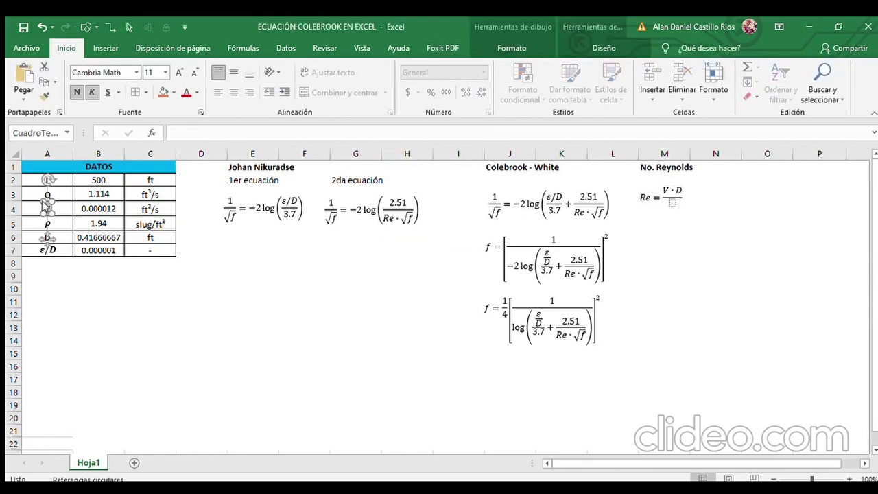
left_click(675, 203)
key("ctrl+v")
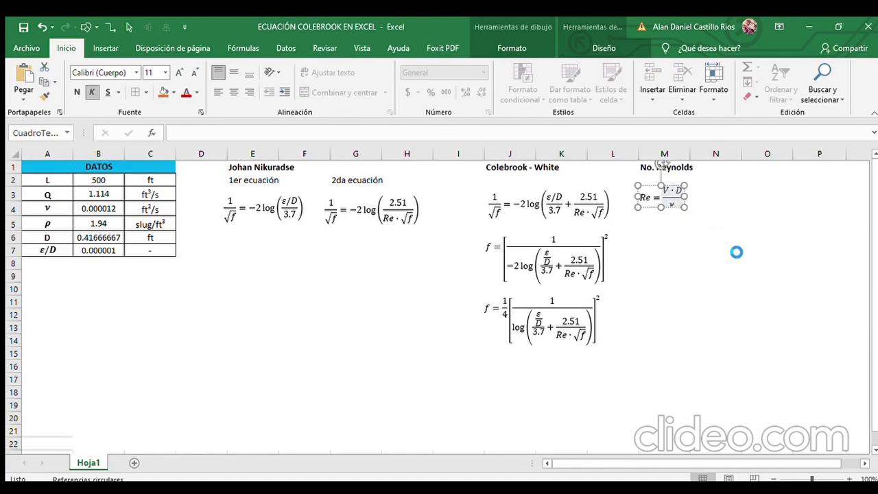
left_click(655, 230)
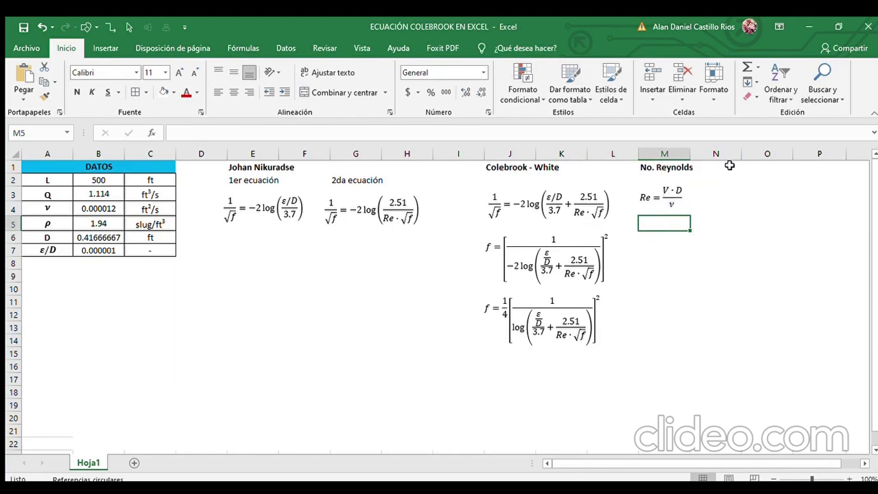
Enter the heading "Velocidad" in cell O1 and make it bold
left_click(738, 169)
key("Right")
type("V")
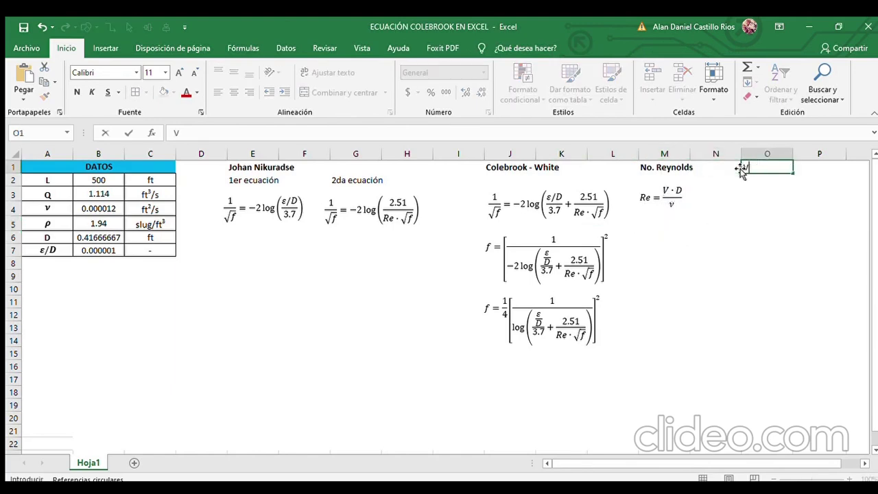
key("ctrl+Return")
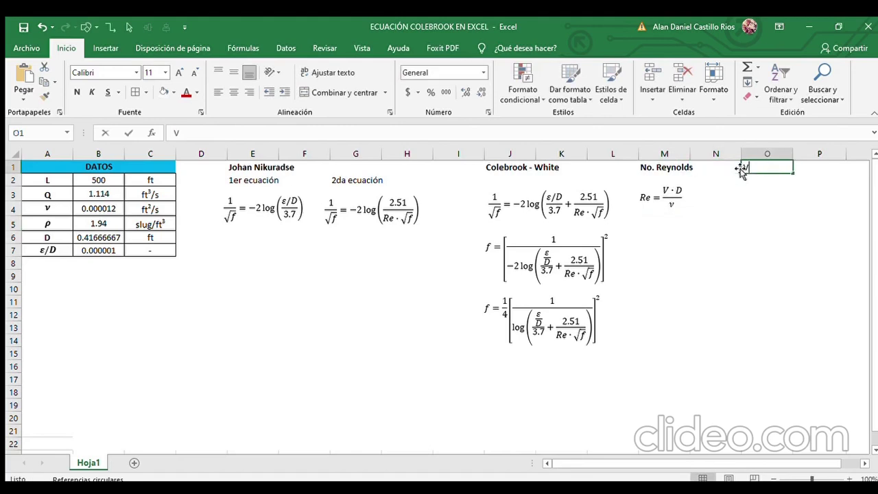
key("BackSpace")
type("Velocidad")
key("Return")
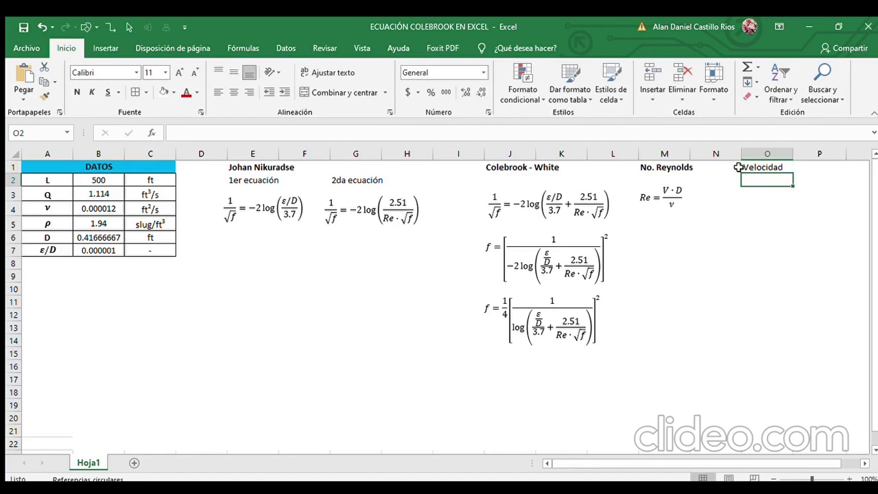
left_click(739, 168)
key("ctrl+n")
key("Down")
key("Down")
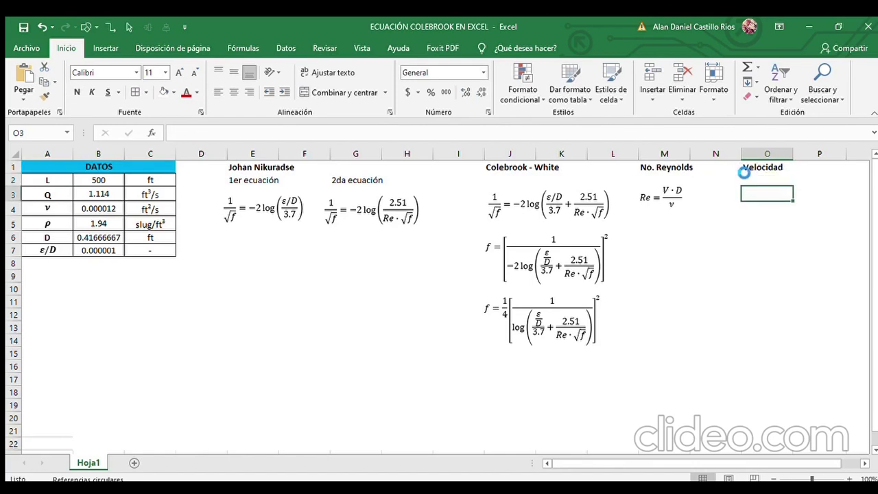
Duplicate the Reynolds equation box and place the copy under the Velocidad heading
key("ctrl+v")
key("ctrl+z")
left_click(669, 192)
left_click(654, 188)
key("ctrl+c")
key("ctrl+v")
left_click_drag(661, 213, 752, 200)
Replace the equation under the Velocidad heading with V = 4/π, using the π symbol
left_click(752, 197)
triple_click(752, 196)
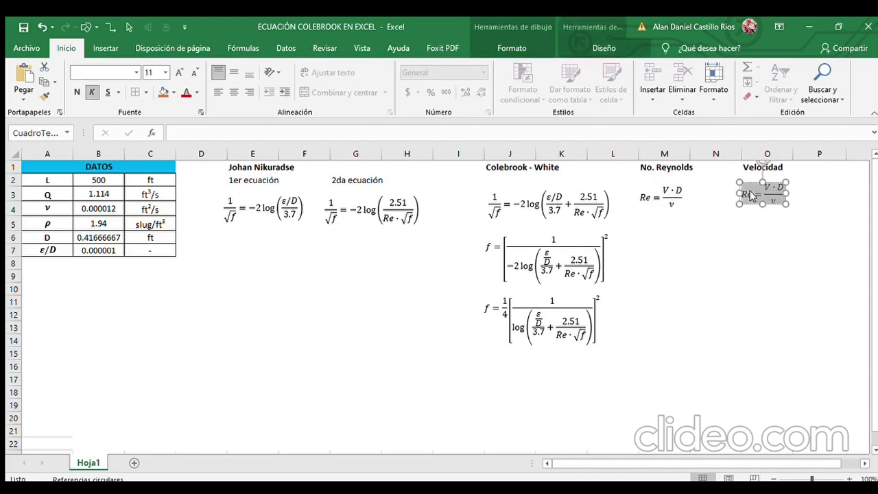
type("V = ")
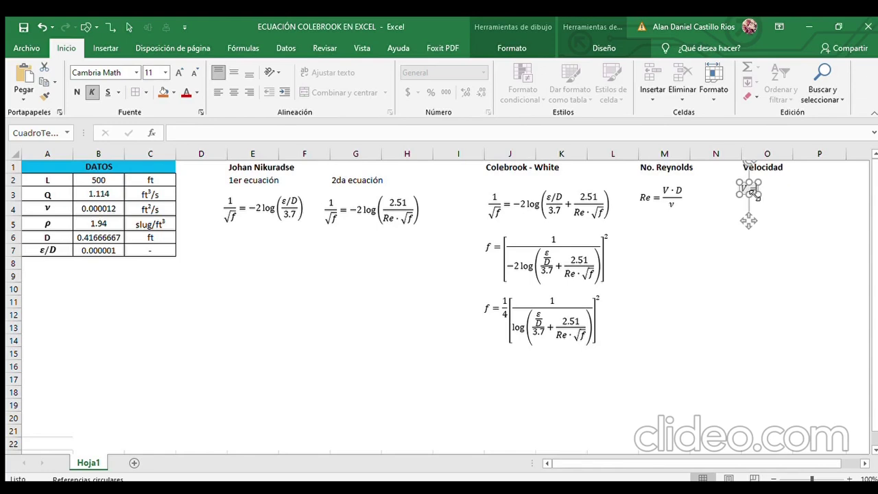
type("4/")
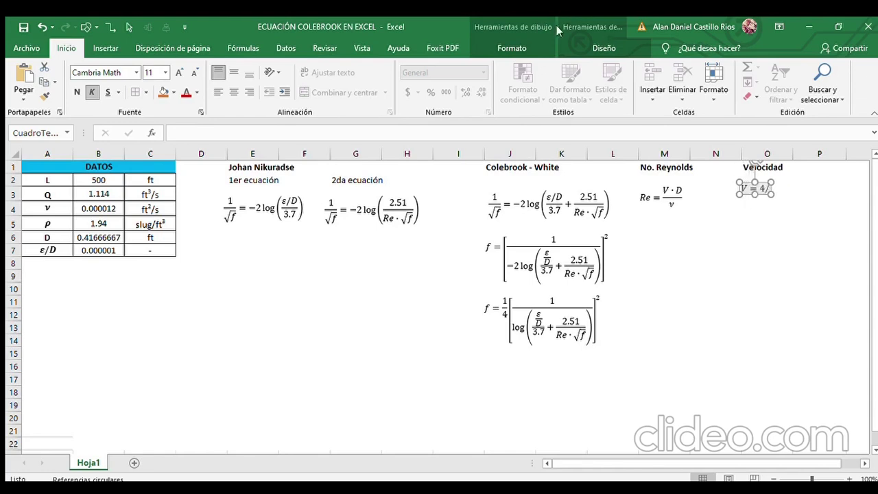
left_click(604, 48)
left_click(486, 81)
left_click(486, 82)
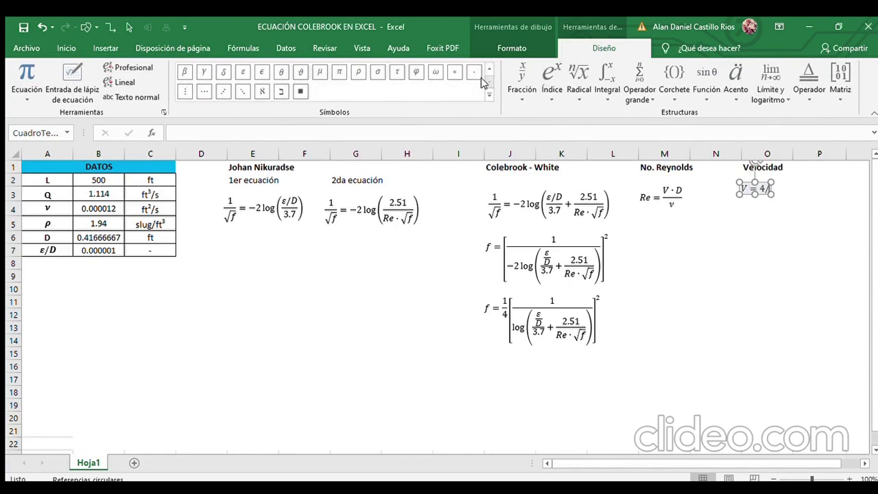
left_click(338, 72)
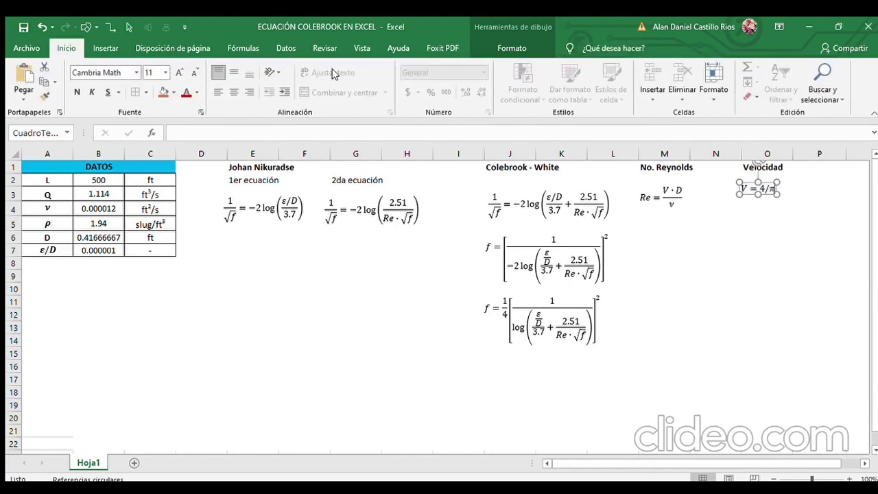
Convert 4/π in the velocity equation into a stacked fraction and place the cursor after it
key("Left")
key("Right")
key("Left")
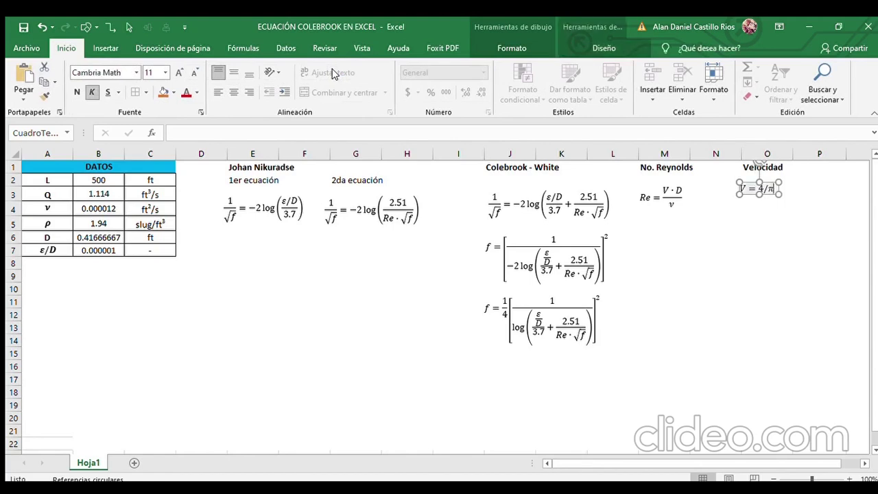
key("Right")
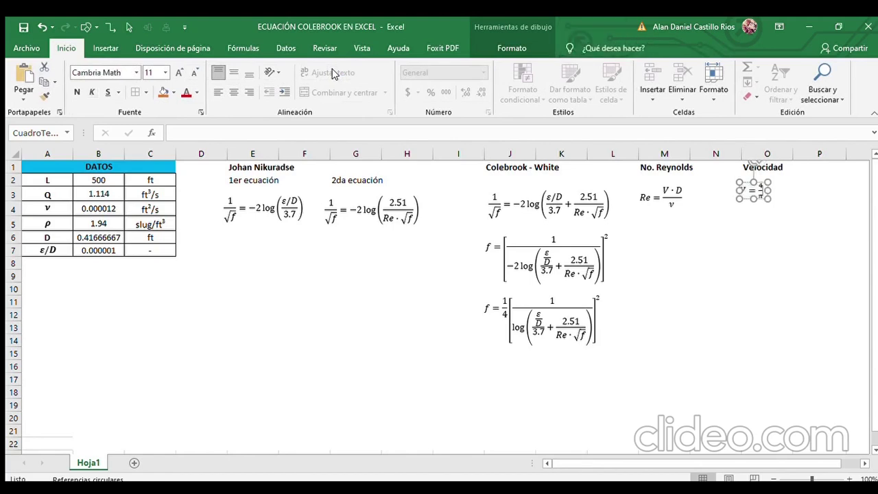
key("Left")
key("Right")
key("Left")
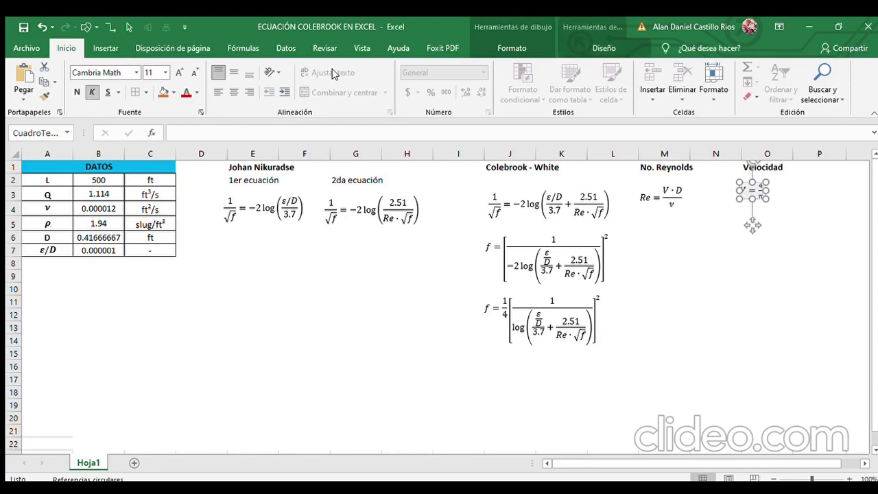
type("Q")
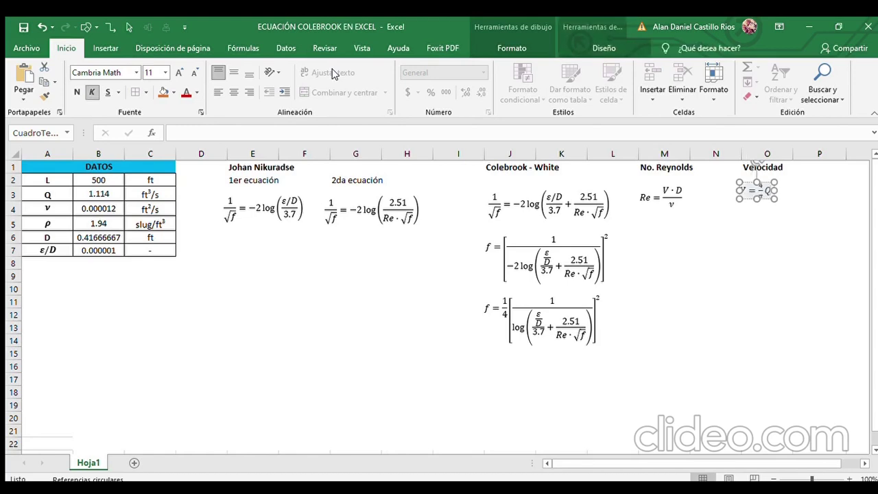
type("/")
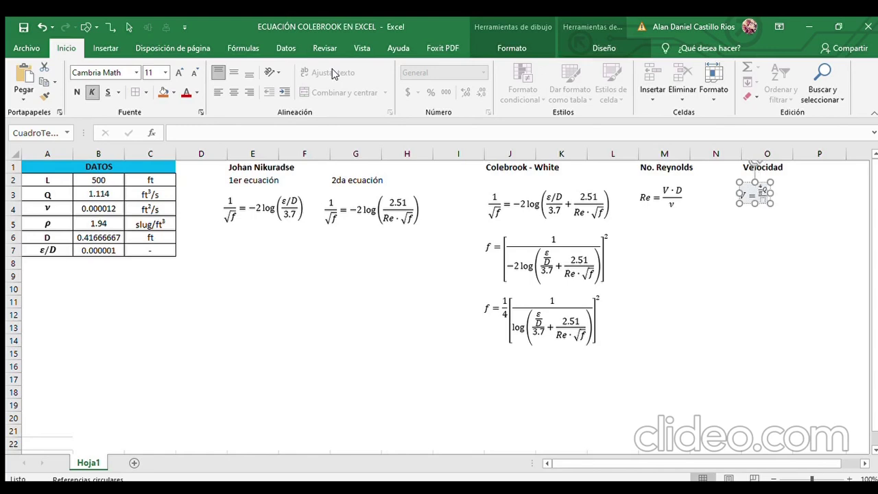
key("ctrl+z")
key("BackSpace")
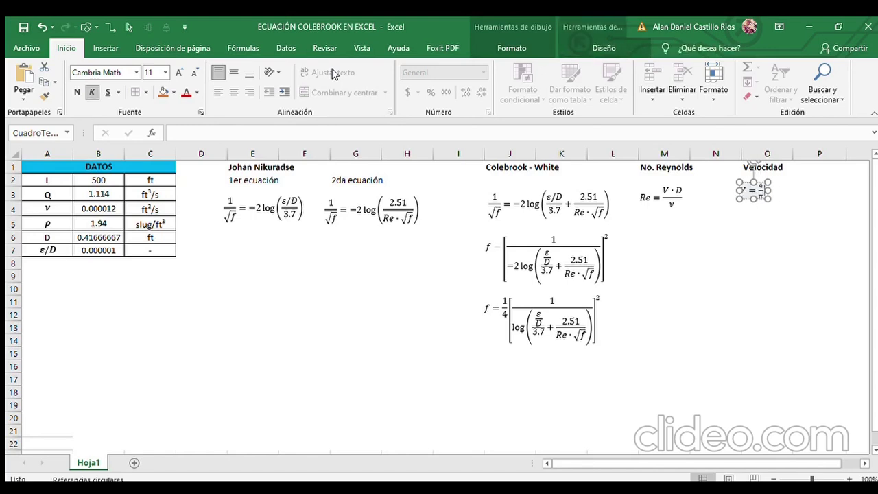
Add the separate stacked fraction Q over D² after 4/π in the velocity equation
type("Q/d")
key("BackSpace")
type("DÞ")
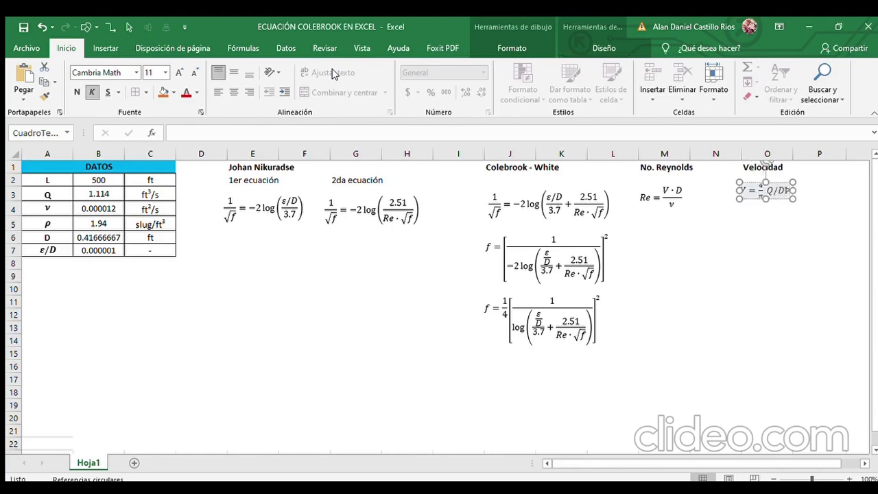
key("BackSpace")
type("Þ^^")
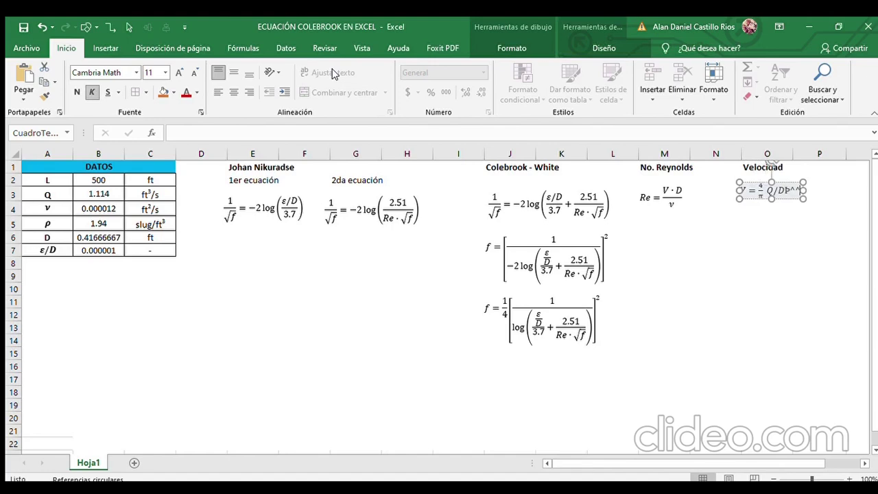
key("BackSpace")
key("BackSpace")
key("BackSpace")
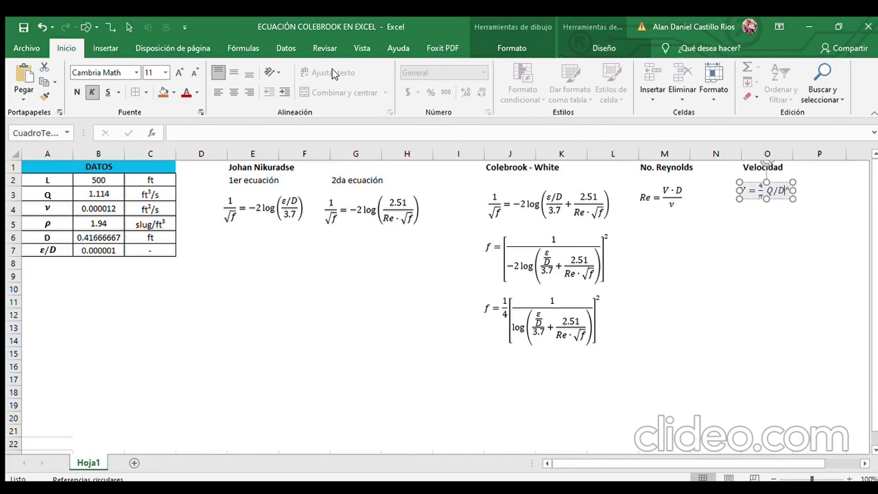
type("^2")
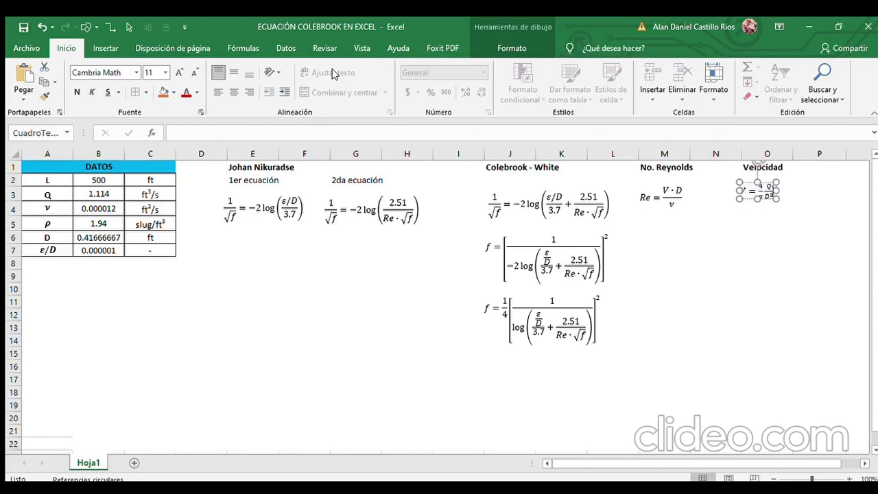
left_click(779, 209)
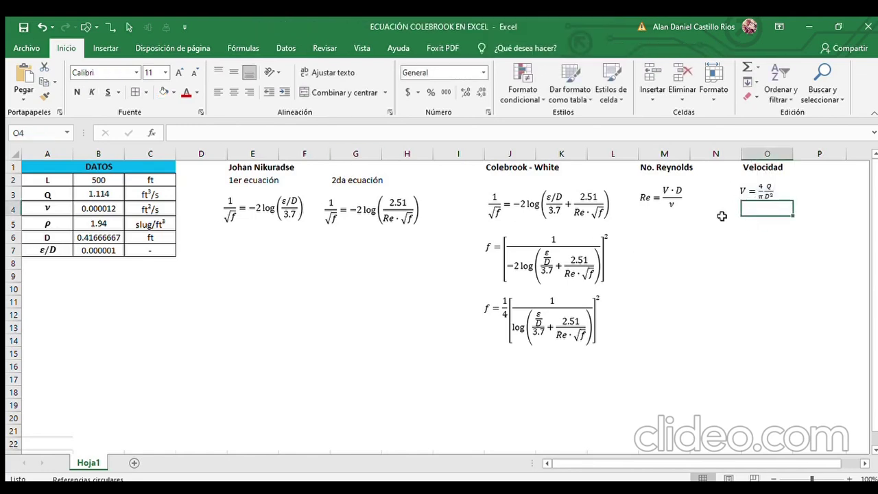
Increase the font size of the whole velocity equation to 14 and deselect its box
left_click(760, 198)
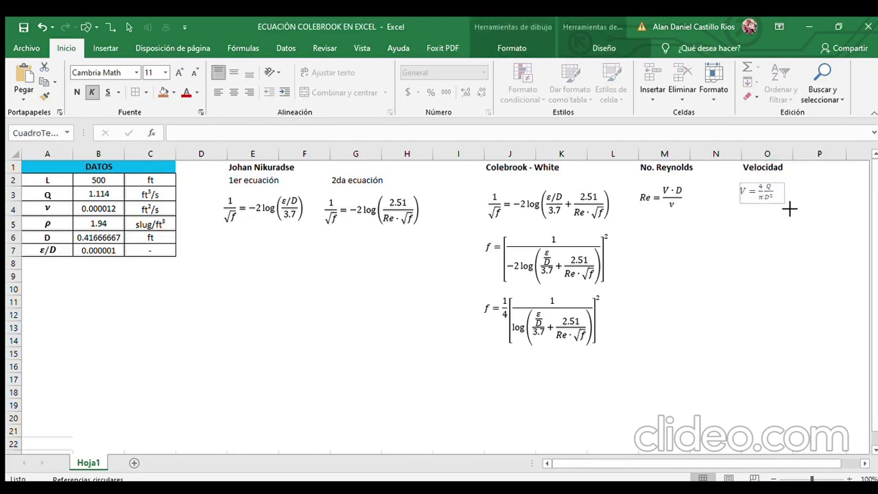
left_click(757, 194)
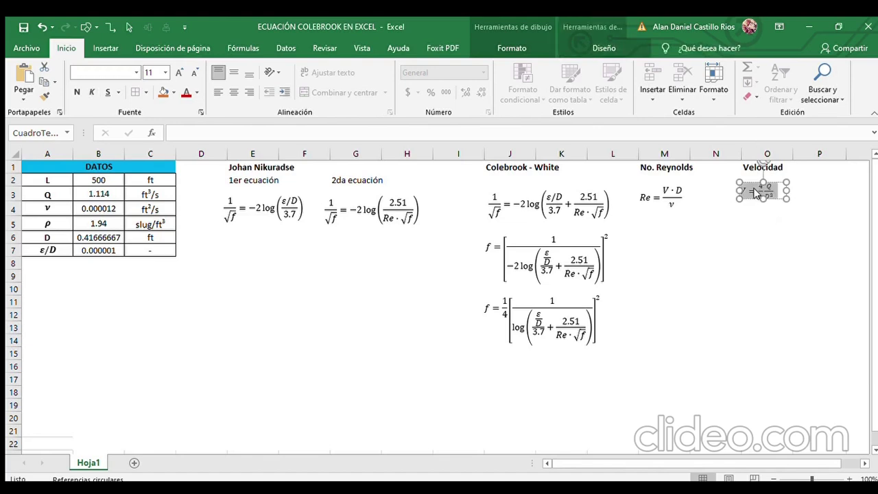
left_click(178, 73)
left_click(178, 73)
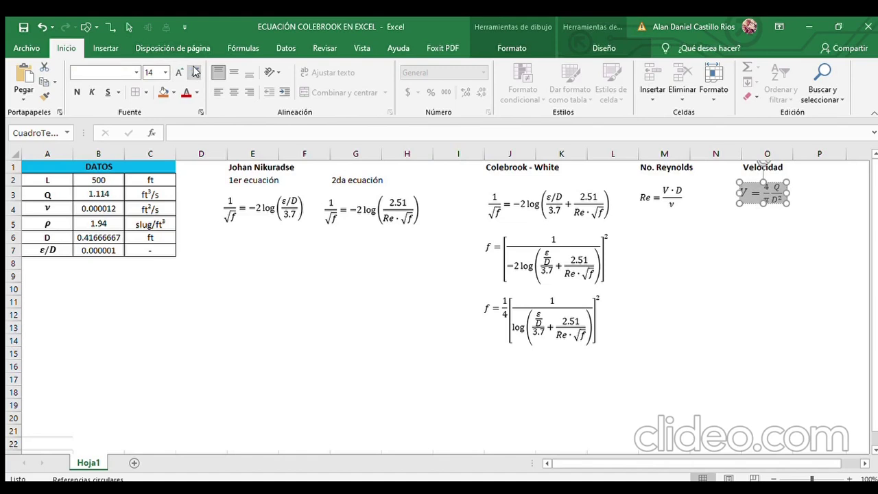
left_click(549, 259)
left_click(663, 262)
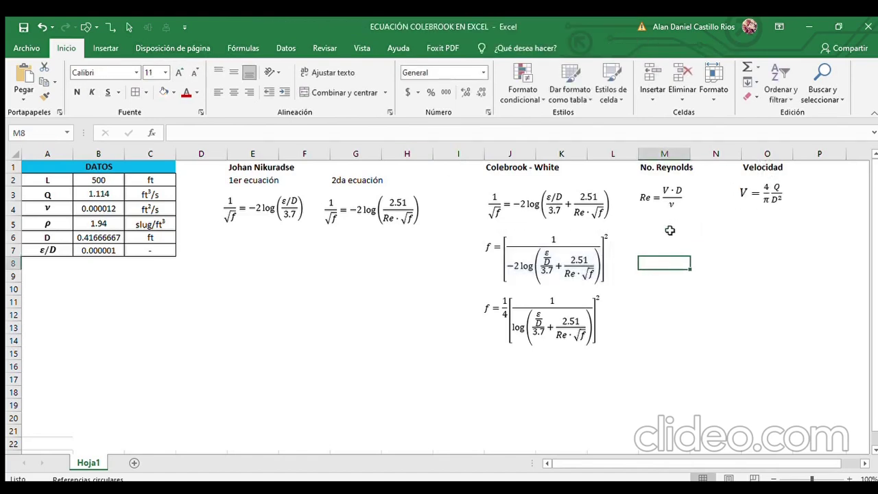
Start the velocity formula in cell O5, below the velocity equation, with =4/PI()*
double_click(757, 223)
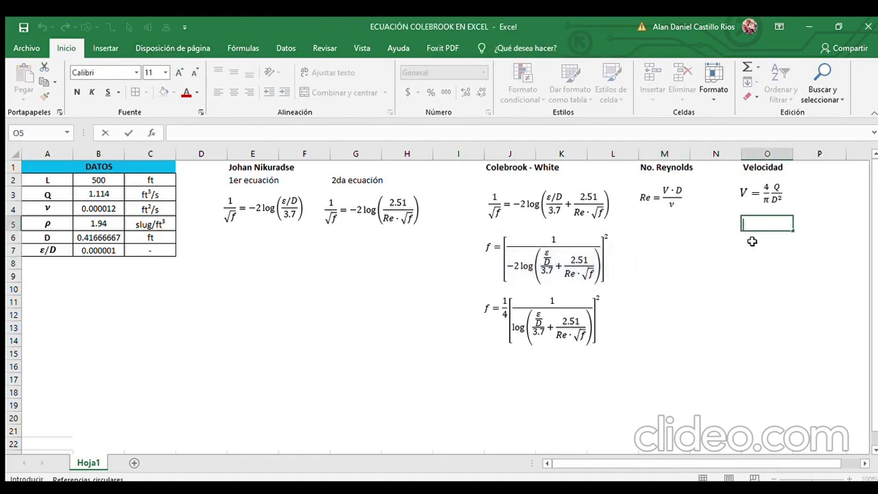
key("Escape")
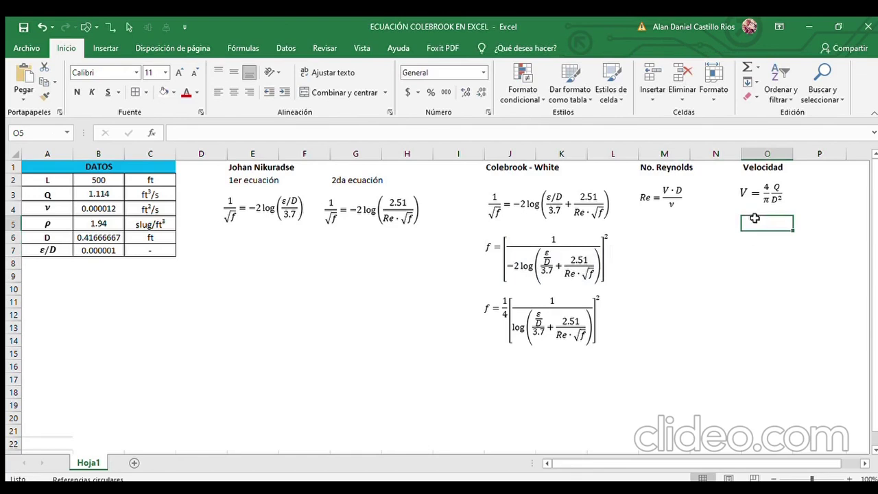
type("=")
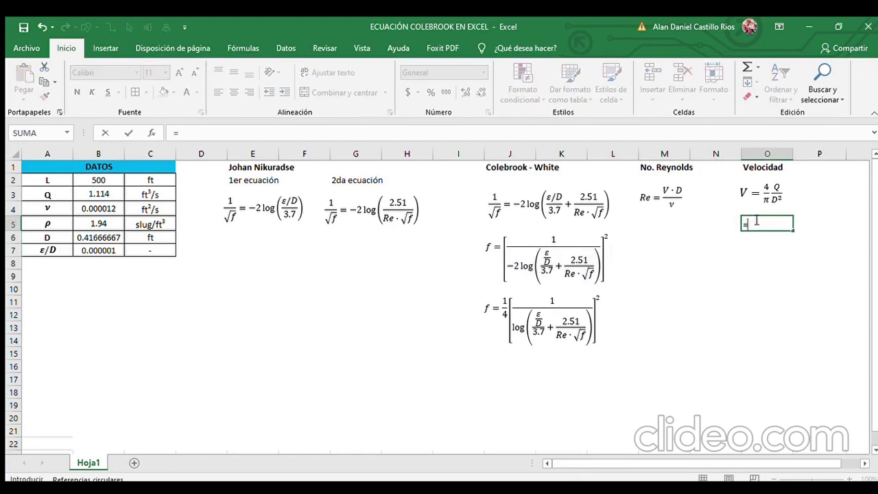
type("4/pi")
double_click(774, 235)
left_click(776, 237)
key("BackSpace")
key("BackSpace")
type(")*")
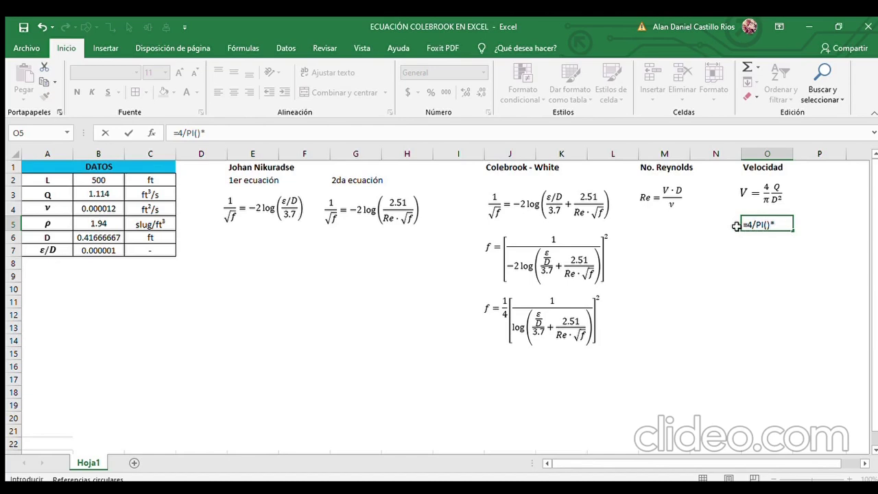
Complete the velocity formula in O5 with the factor (B3/B6^2), using the flow rate and diameter from the data table
type(")")
left_click(84, 195)
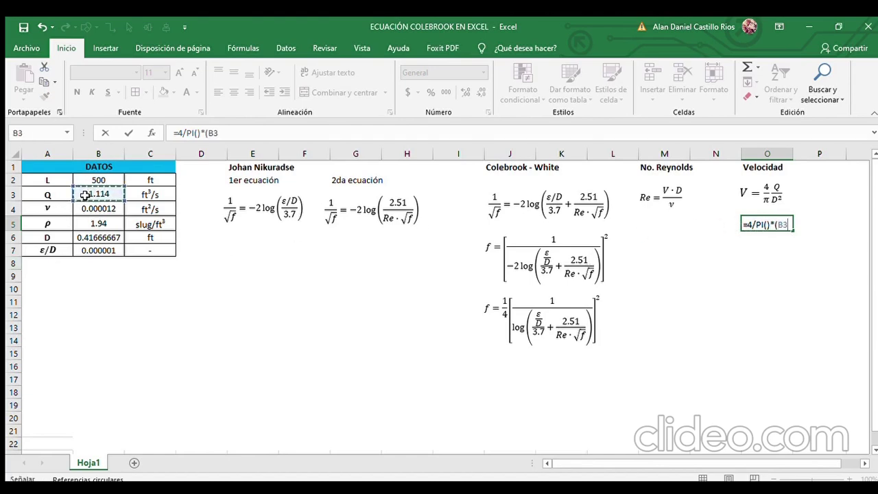
type("/")
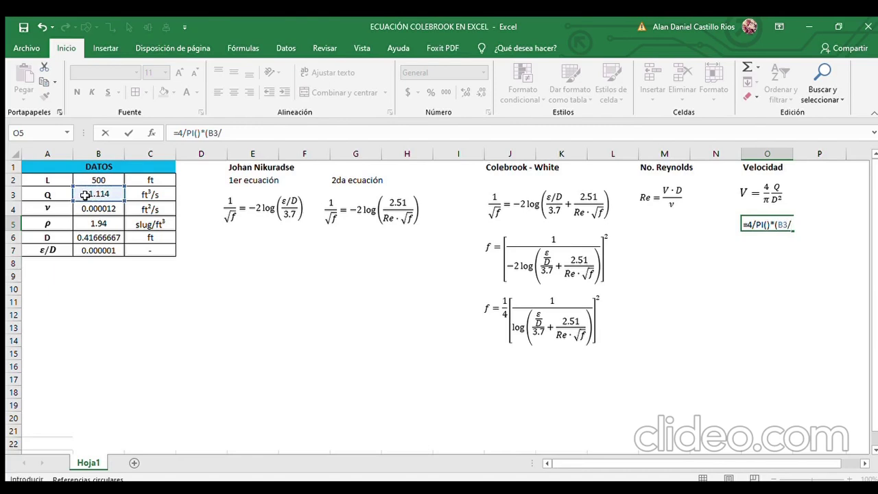
left_click(93, 236)
type("^2")
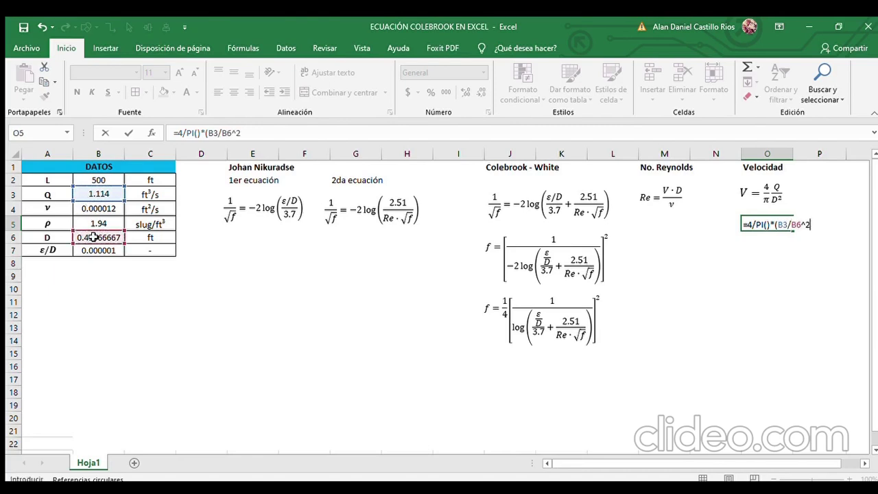
type(")")
key("Return")
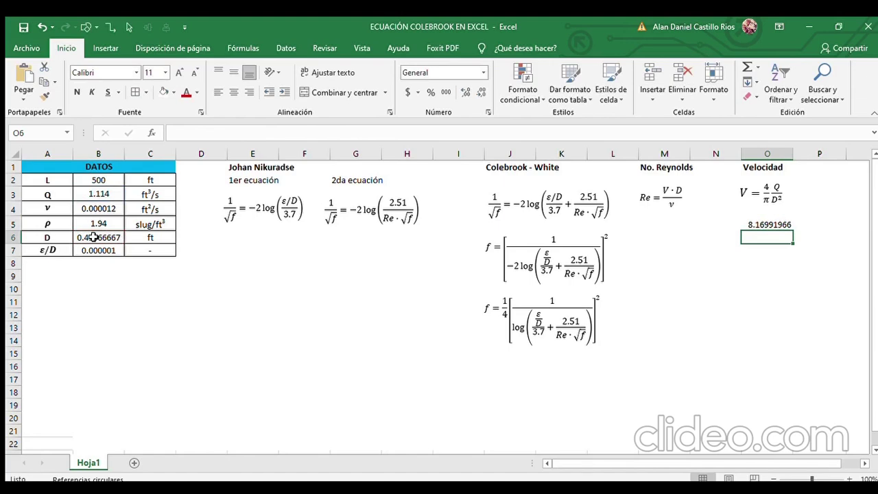
Calculate the Reynolds number in cell M5 with the formula =(O5*B6)/B4
key("Left")
key("Left")
key("Up")
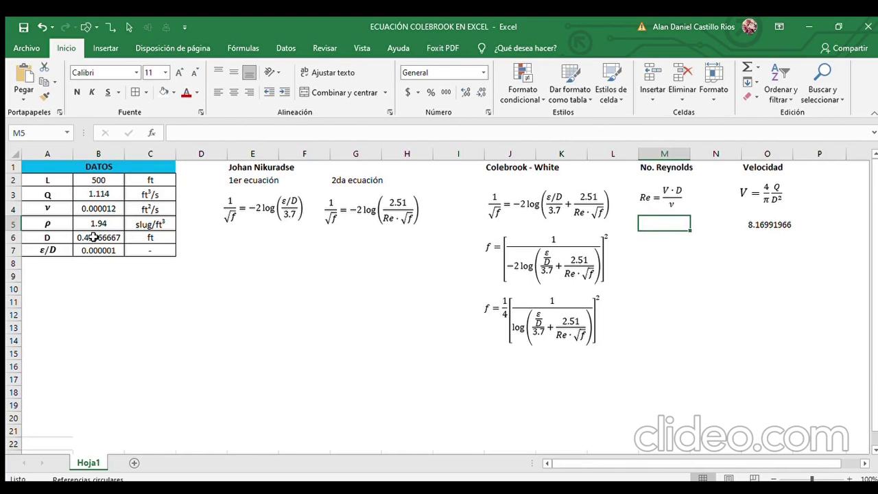
type("=")
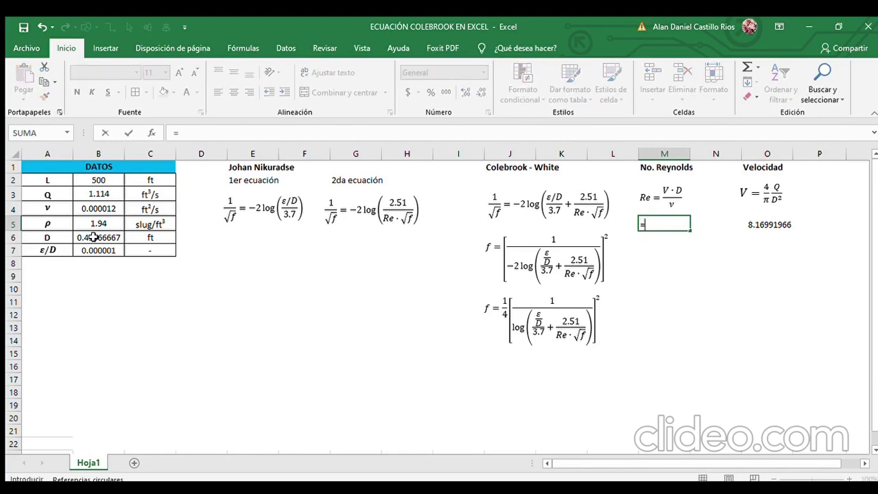
type("(")
left_click(755, 225)
type("*")
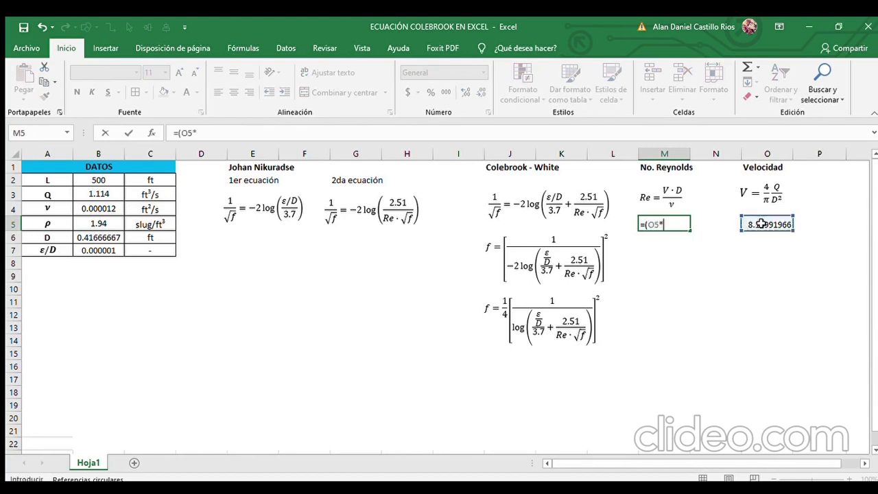
left_click(98, 235)
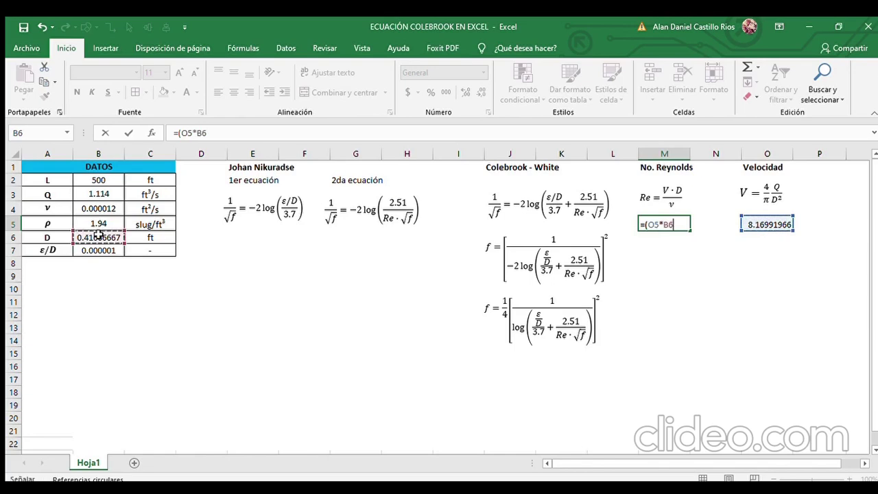
type(")/")
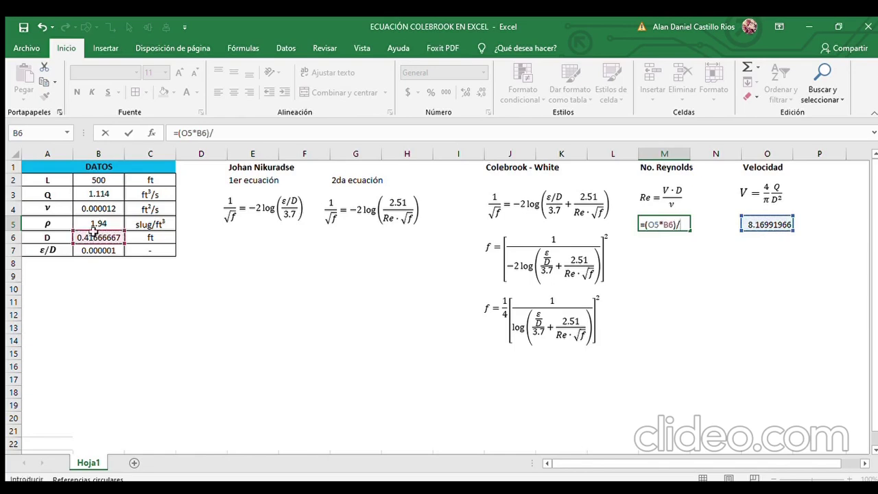
left_click(90, 208)
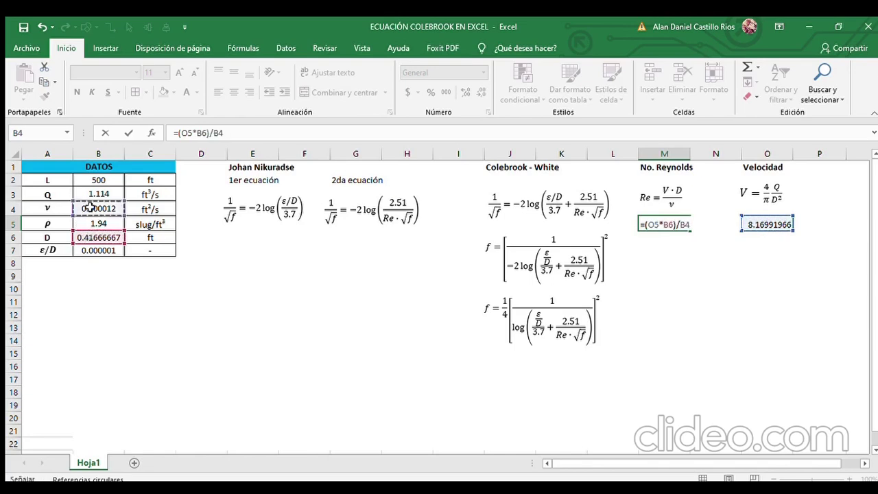
key("Return")
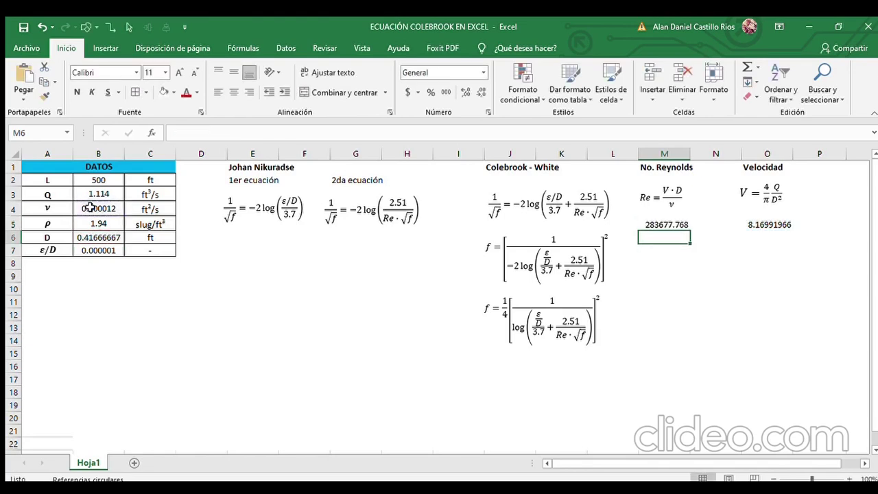
key("Up")
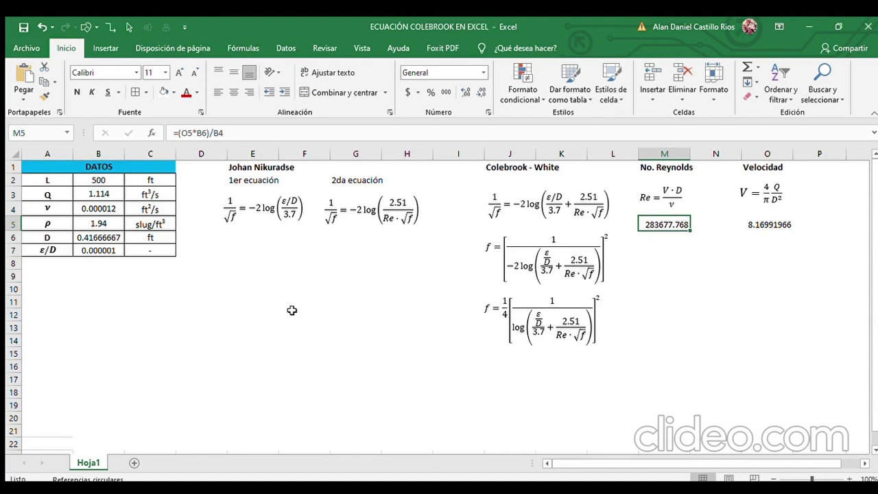
Enter the column headings F supuesta in D10 and F calculada in E10
left_click(197, 298)
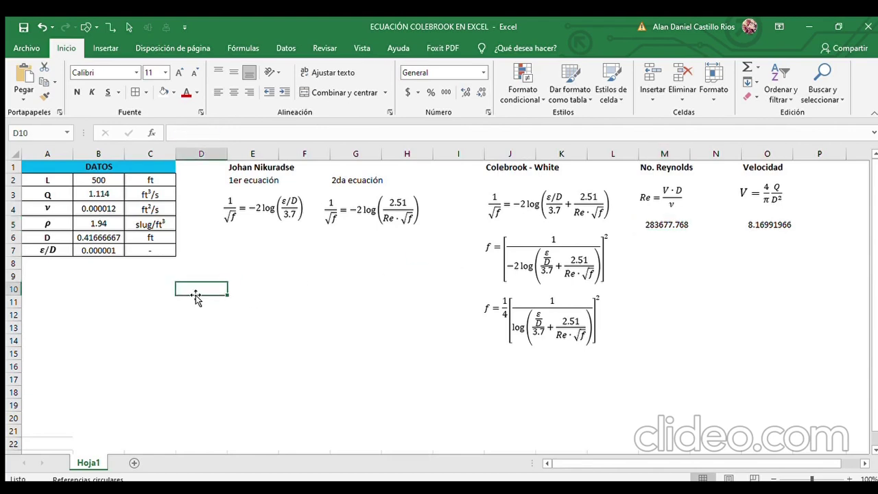
type("F")
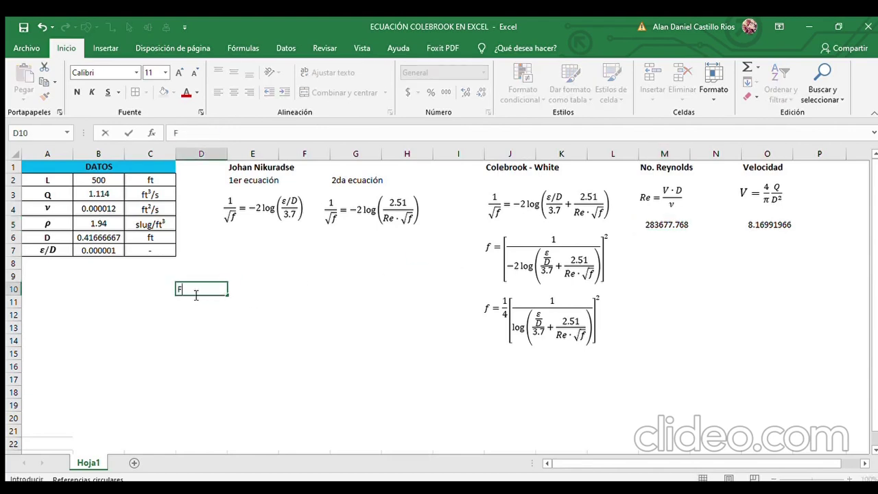
type(" supuesto")
key("BackSpace")
type("a")
key("Tab")
type("F calculada")
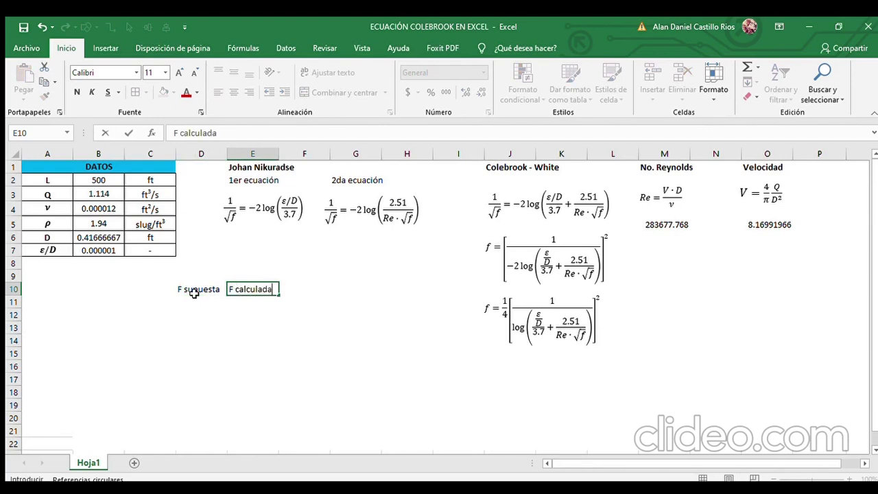
key("Return")
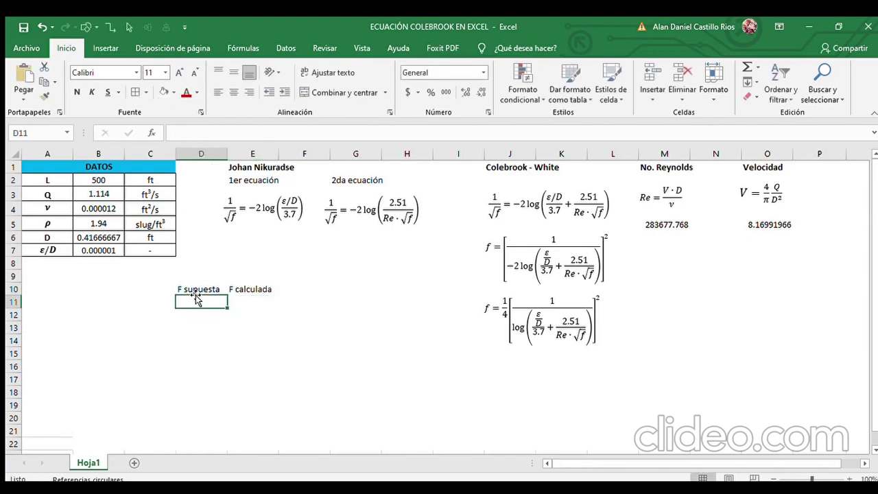
Enter the symbols f' in D11 and f in E11 under the two headings
type("f'")
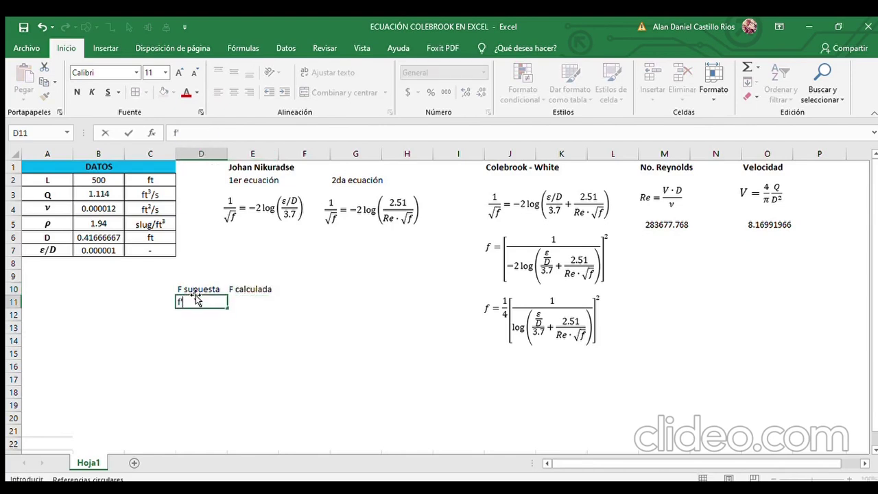
key("Tab")
type("f calculada")
key("BackSpace")
key("BackSpace")
key("BackSpace")
key("BackSpace")
key("BackSpace")
key("BackSpace")
key("BackSpace")
key("BackSpace")
key("BackSpace")
key("BackSpace")
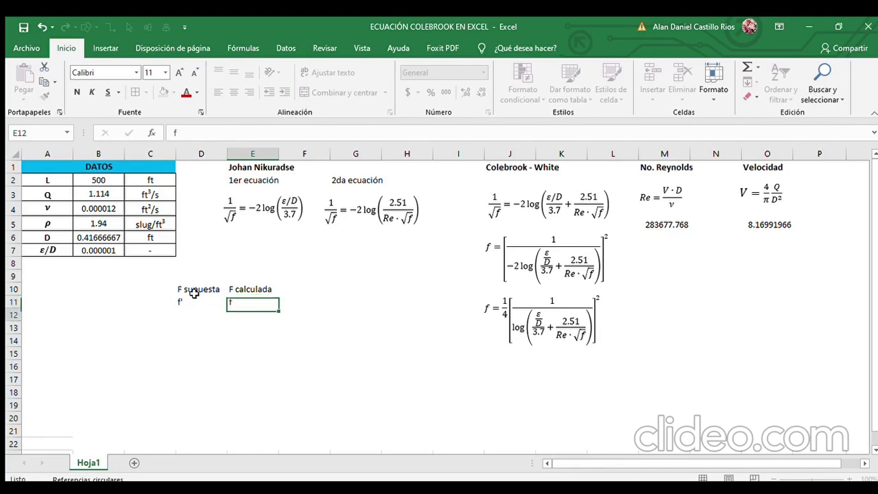
key("Return")
key("Left")
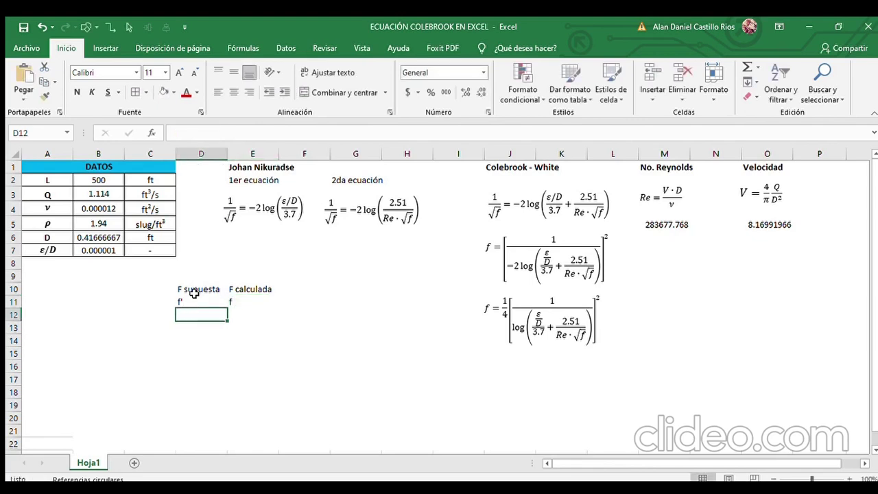
Enter 0.015 as the assumed friction factor in cell D12
type("0.04156")
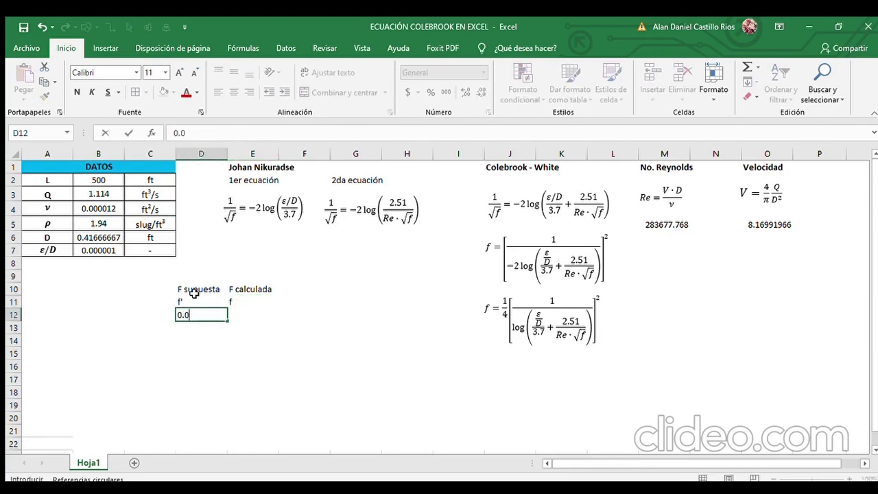
key("BackSpace")
key("BackSpace")
key("BackSpace")
key("BackSpace")
type("15")
key("Return")
type("0")
key("BackSpace")
Start the calculated friction factor formula in E12 with =1/(4*POTENCIA(LOG10(
key("Up")
key("Right")
type("=")
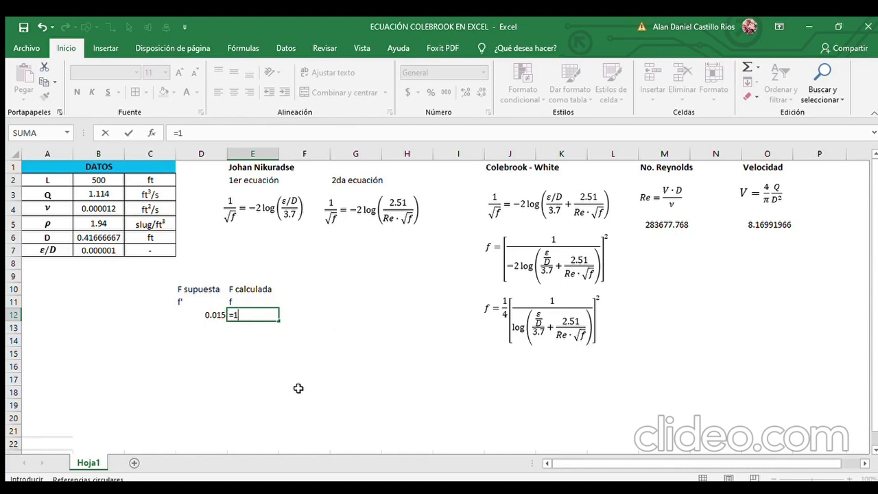
type("(4*potenci")
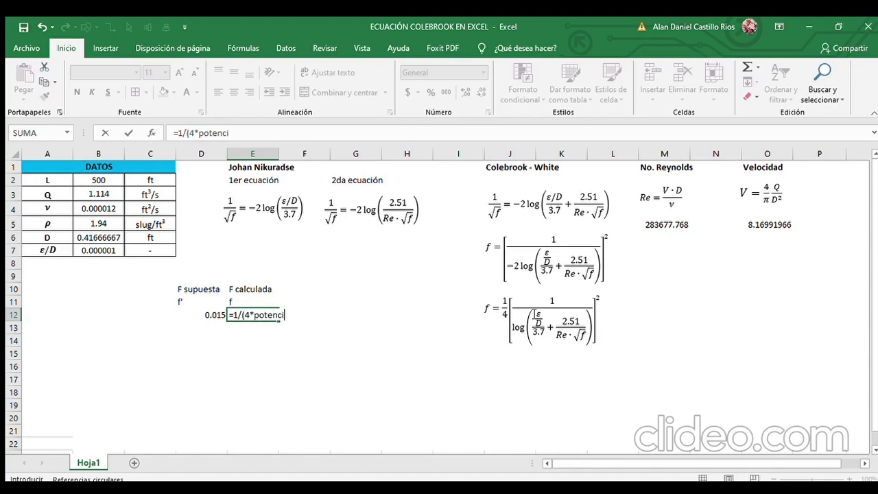
type("a")
key("Tab")
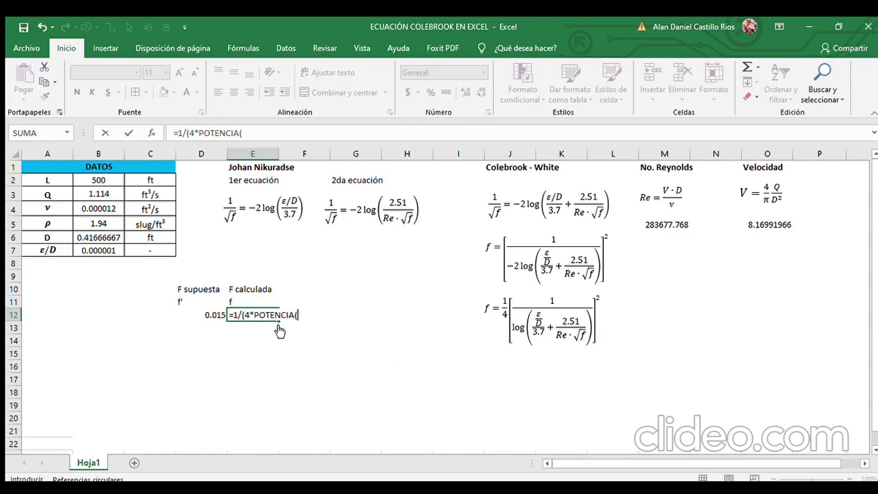
type("log10")
key("Tab")
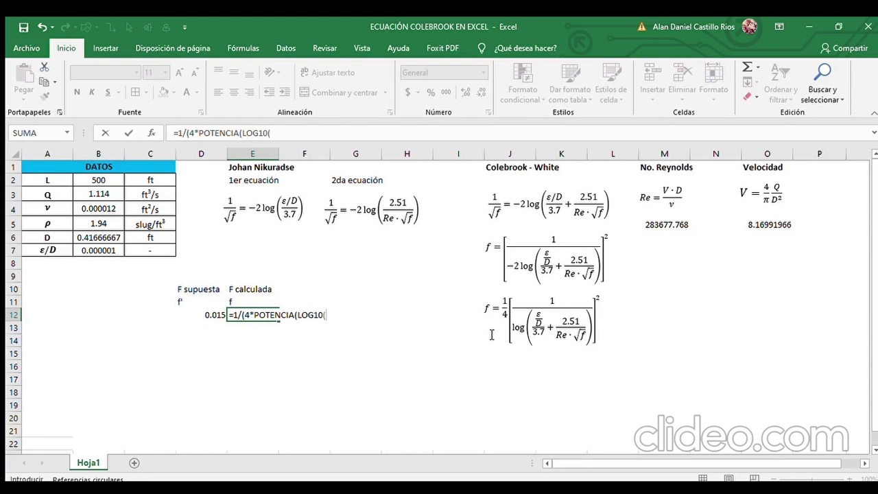
Extend the E12 formula with B7/(3.7)+(2.51/(M5*RAIZ(D12, referencing the relative roughness, Reynolds number and assumed friction factor
left_click(81, 249)
type("/(3.7)+")
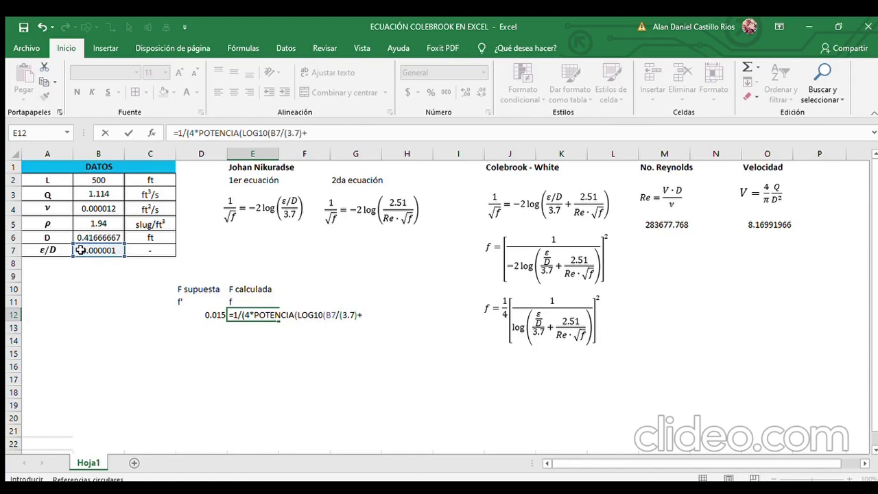
type("(2.51")
type("/(")
left_click(657, 221)
type("*")
type("raiz")
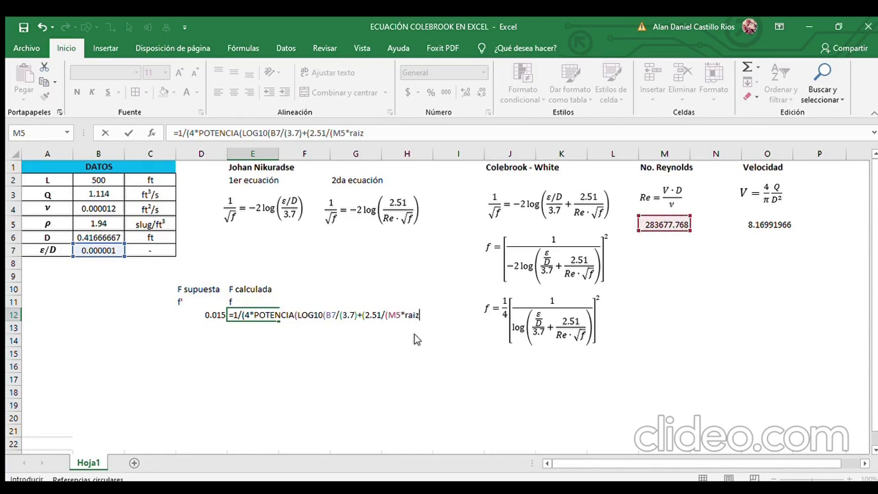
key("Tab")
left_click(196, 313)
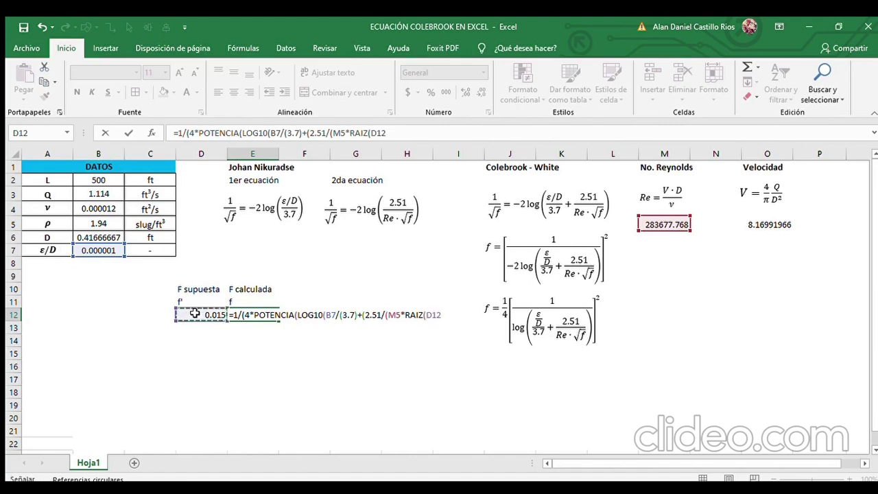
Finish the friction factor formula in E12 as =1/(4*POTENCIA(LOG10(B7/3.7)+(2.51/(M5*RAIZ(D12))),2))
type("))")
type(",2))")
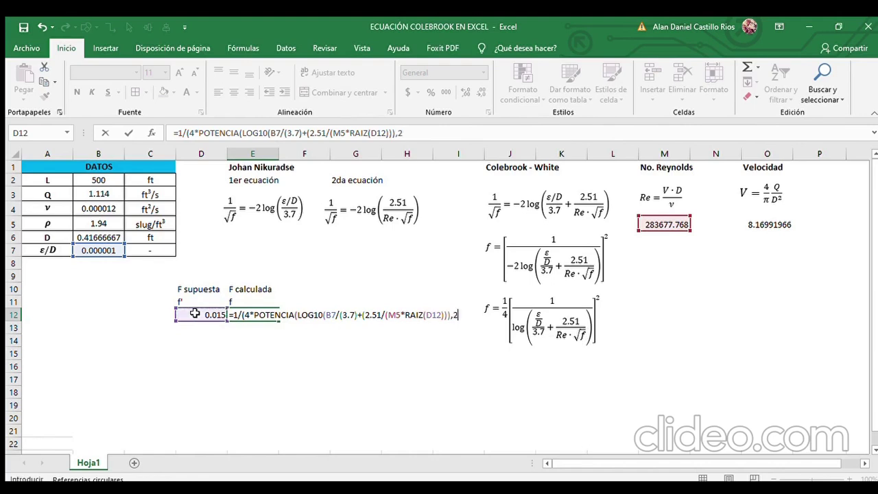
key("F2")
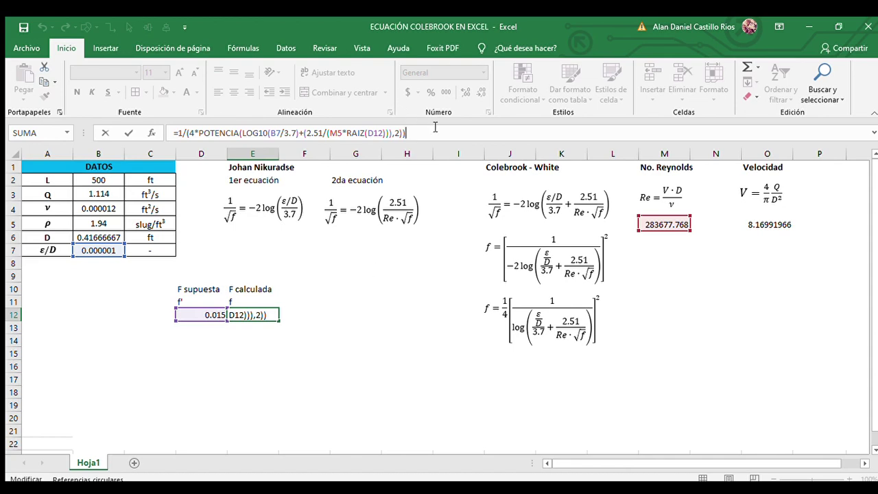
key("Return")
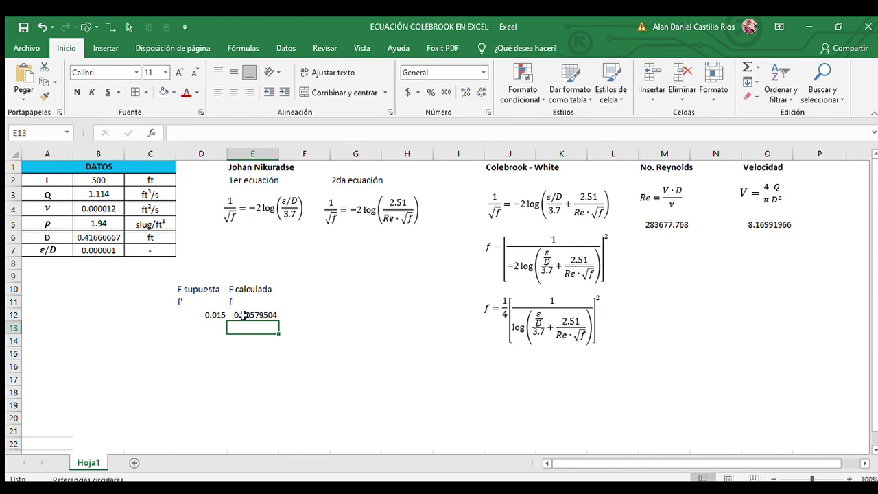
left_click(220, 337)
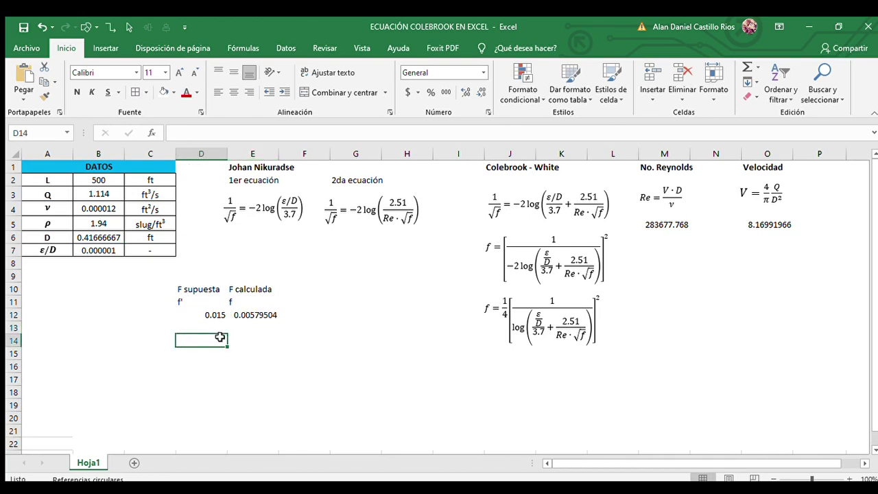
Link the second assumed friction factor in D13 to the first calculated one with =E12
left_click(237, 326)
left_click(235, 317)
left_click(204, 315)
key("Right")
key("Left")
key("Right")
key("Left")
key("Down")
type("=")
left_click(245, 315)
key("Return")
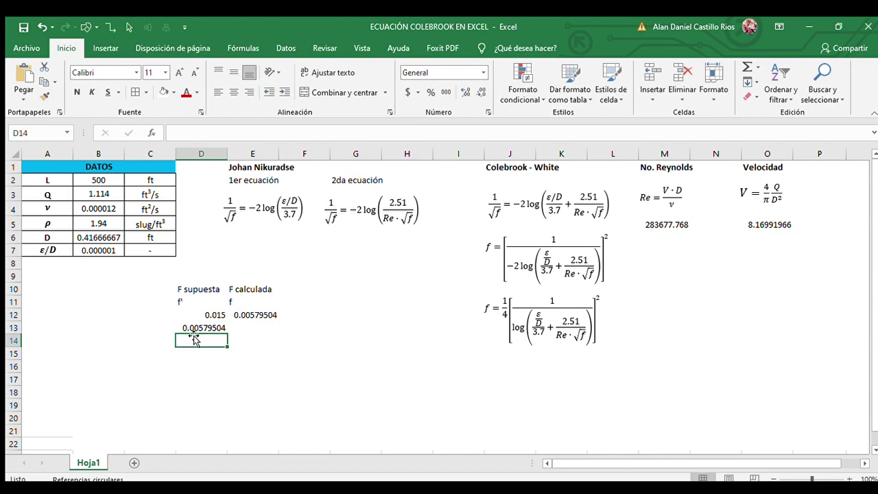
left_click(187, 329)
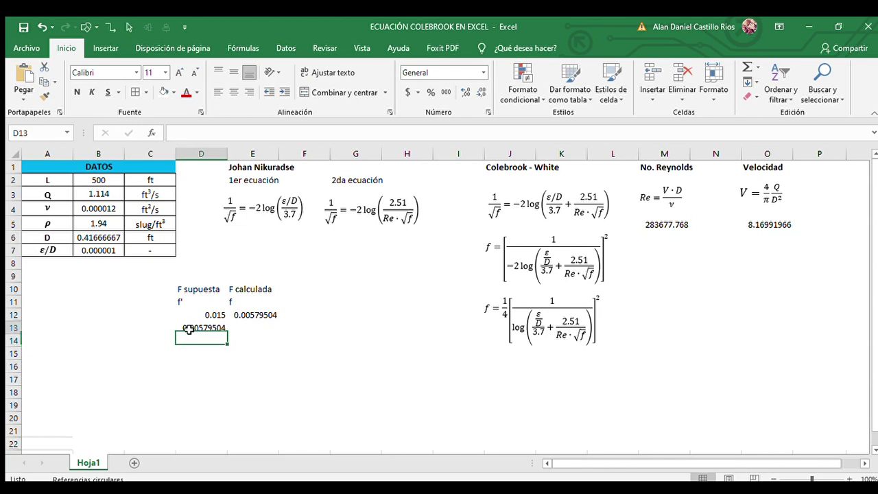
Make the Reynolds number and relative roughness references in the E12 formula absolute, as $M$5 and $B$7
left_click(260, 315)
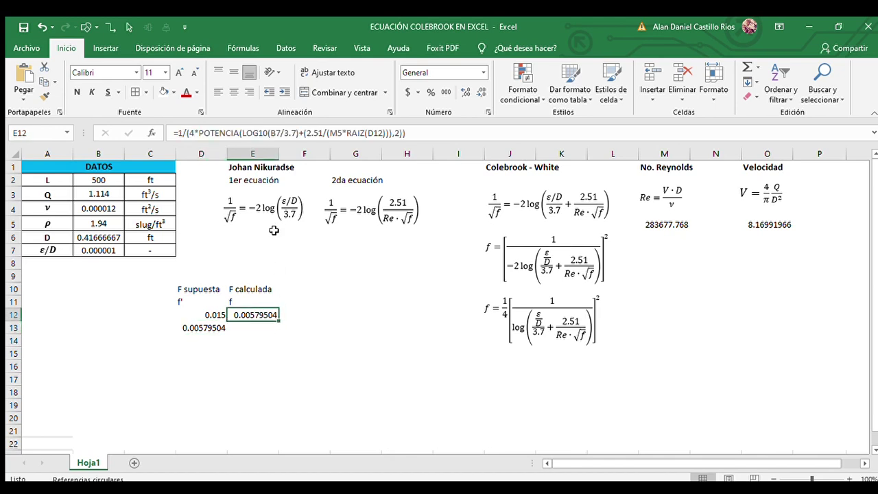
left_click(273, 134)
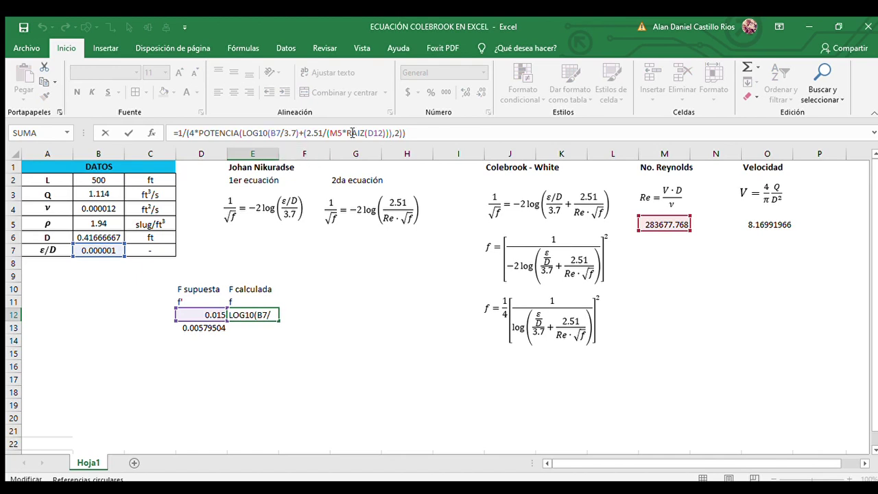
left_click(337, 132)
type("$")
left_click(330, 133)
type("$")
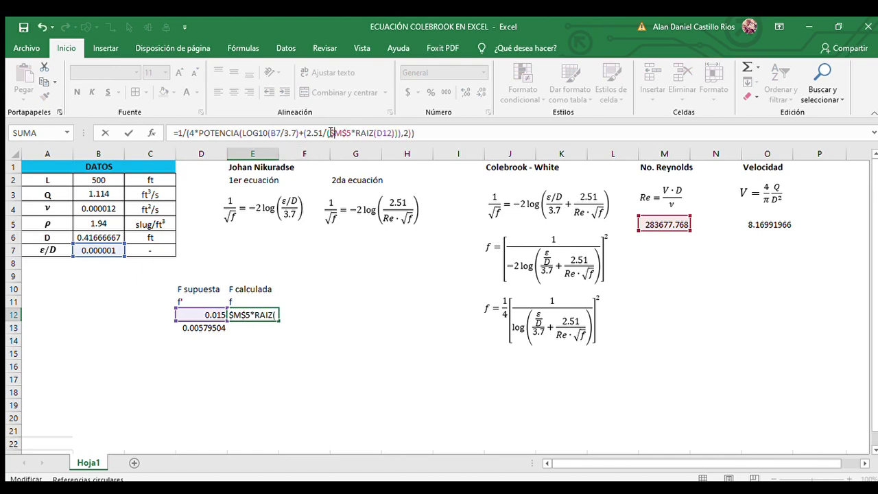
left_click(275, 133)
type("$")
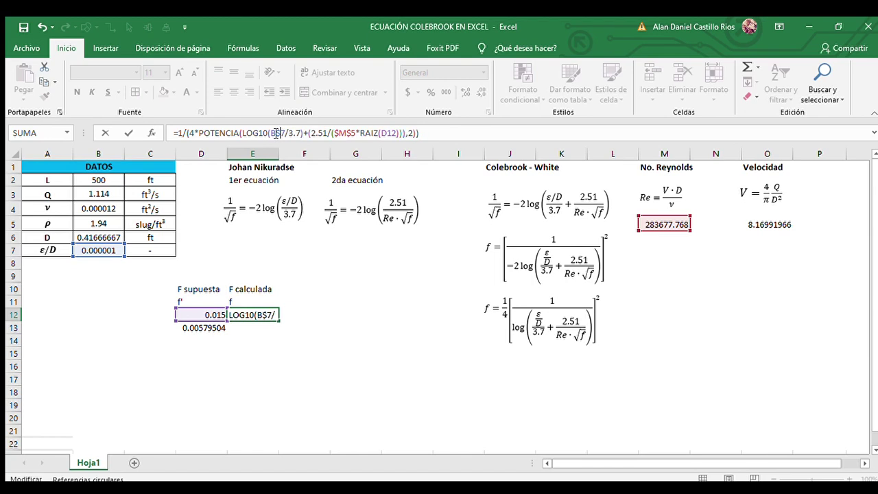
left_click(272, 133)
type("$")
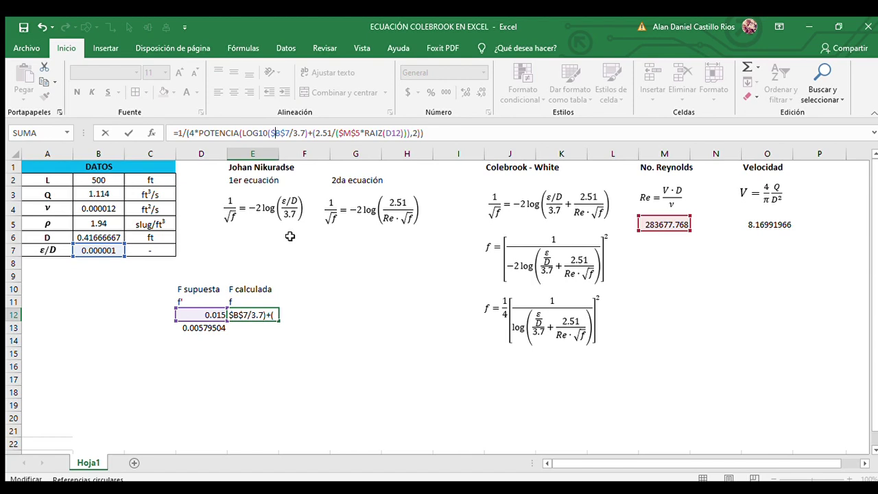
key("Return")
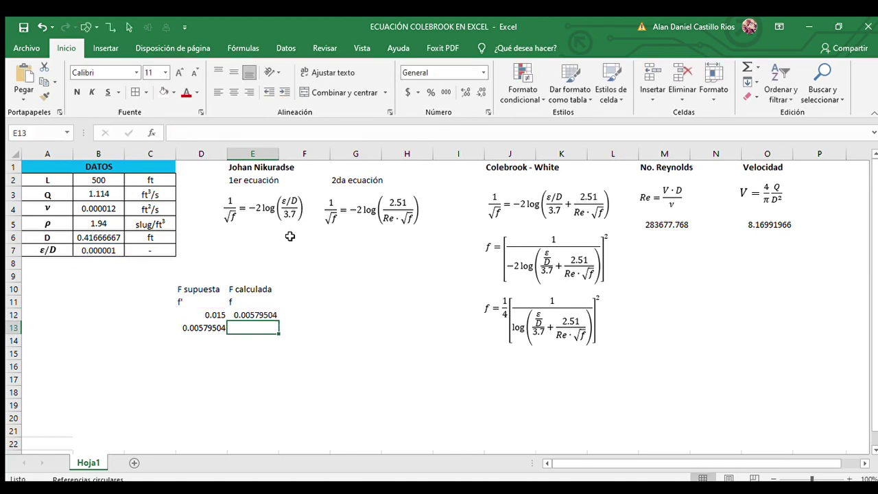
Copy the calculated friction factor formula from E12 down to E13
left_click(262, 317)
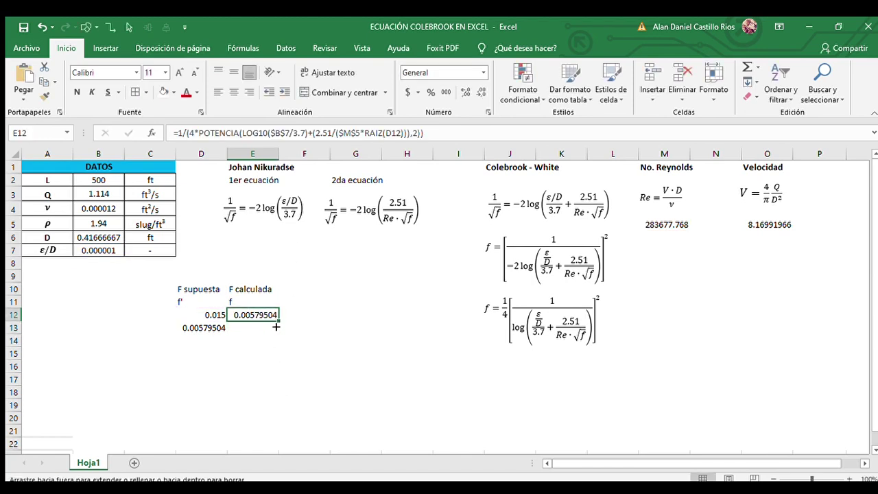
left_click_drag(276, 327, 276, 333)
left_click(258, 343)
left_click(259, 351)
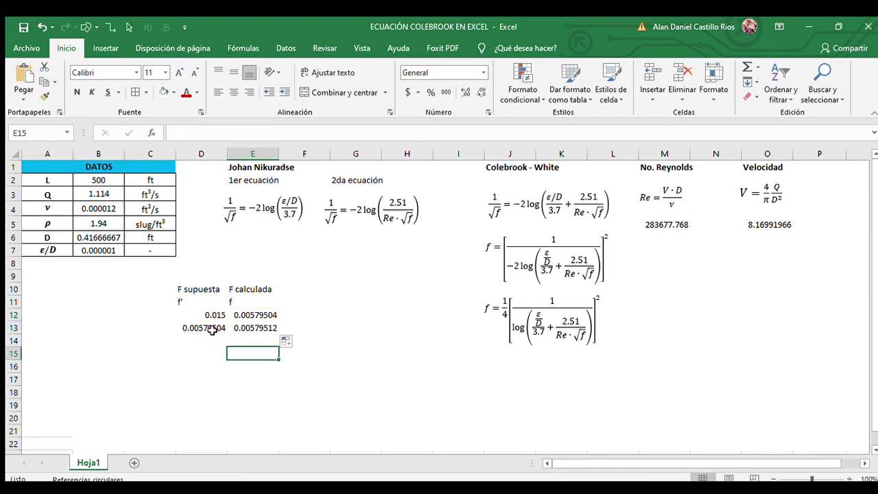
Link the third assumed friction factor in D14 to the previous calculated one with =E13
left_click(192, 337)
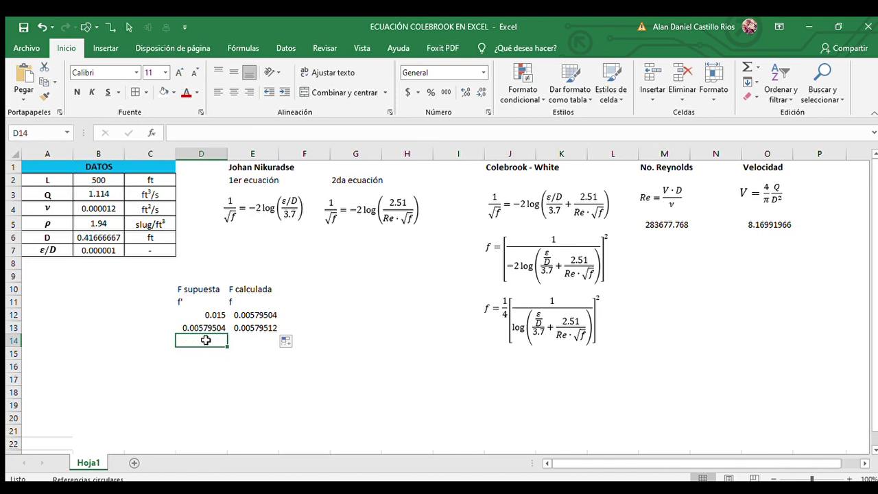
type("=")
left_click(253, 327)
key("Return")
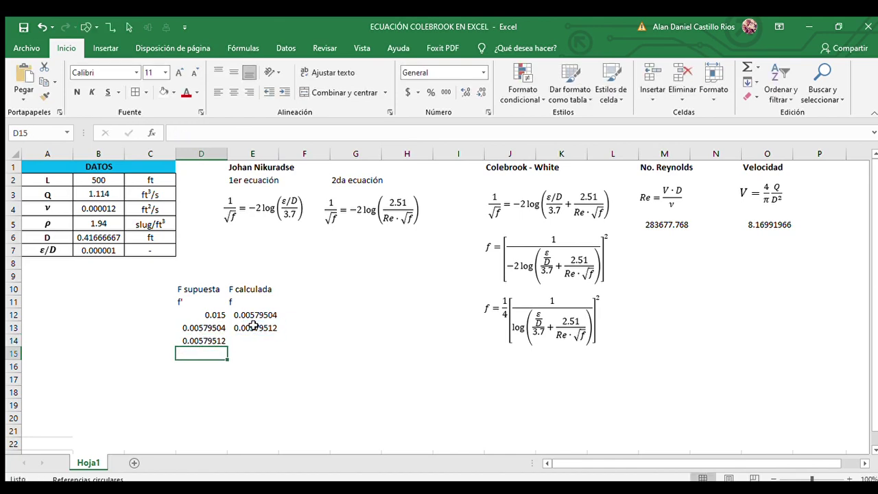
Copy the friction factor formula from E13 down to E14 and compare the assumed and calculated values in row 14
left_click(251, 329)
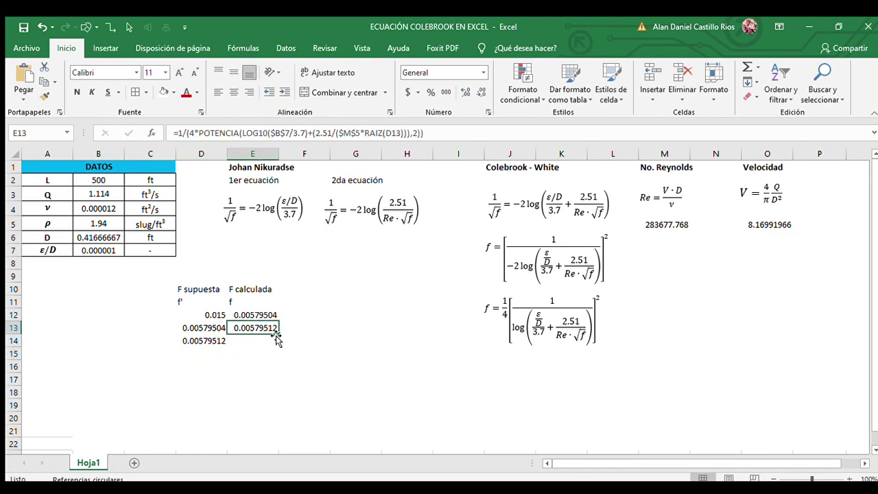
left_click_drag(276, 335, 277, 347)
left_click(237, 378)
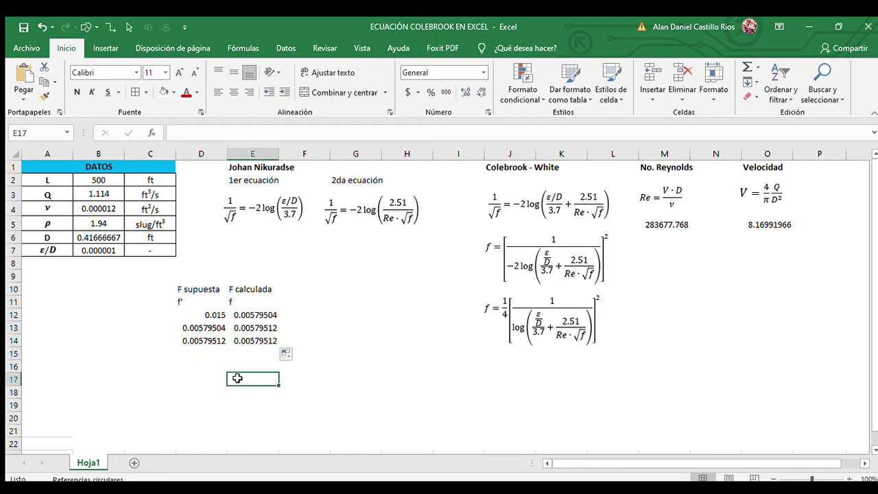
left_click(211, 369)
left_click(199, 341)
left_click_drag(199, 341, 245, 341)
left_click(207, 378)
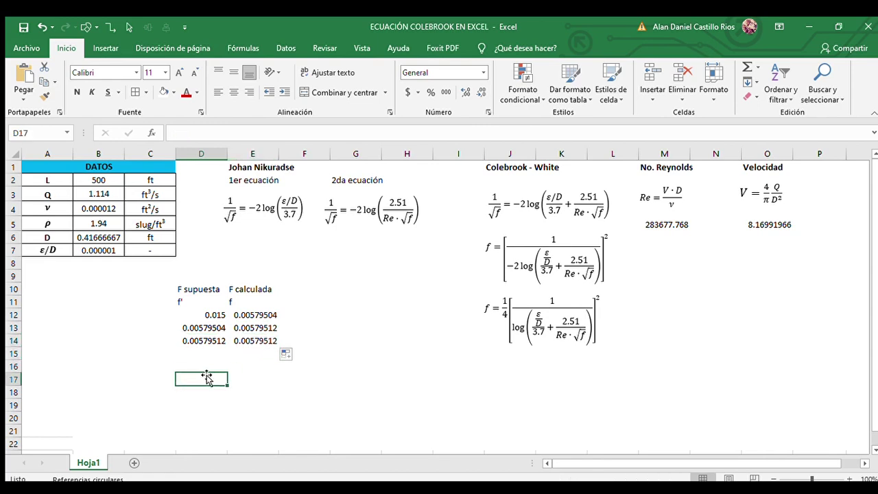
left_click_drag(217, 340, 245, 341)
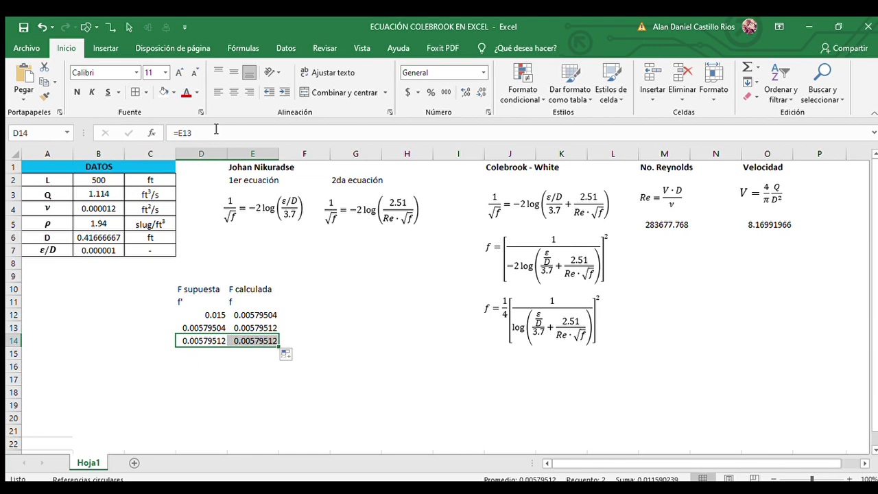
Link the fourth assumed friction factor in D15 to the previous calculated one with =E14
left_click(203, 366)
left_click(202, 354)
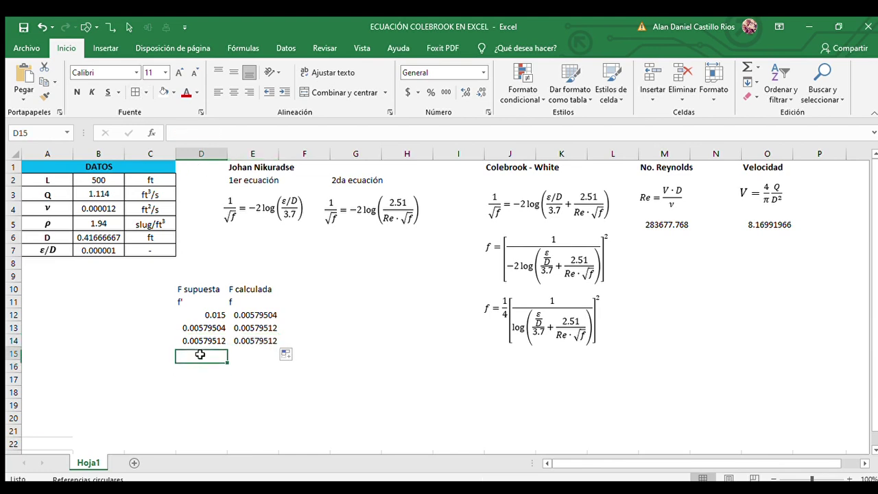
type("=")
left_click(242, 341)
key("Return")
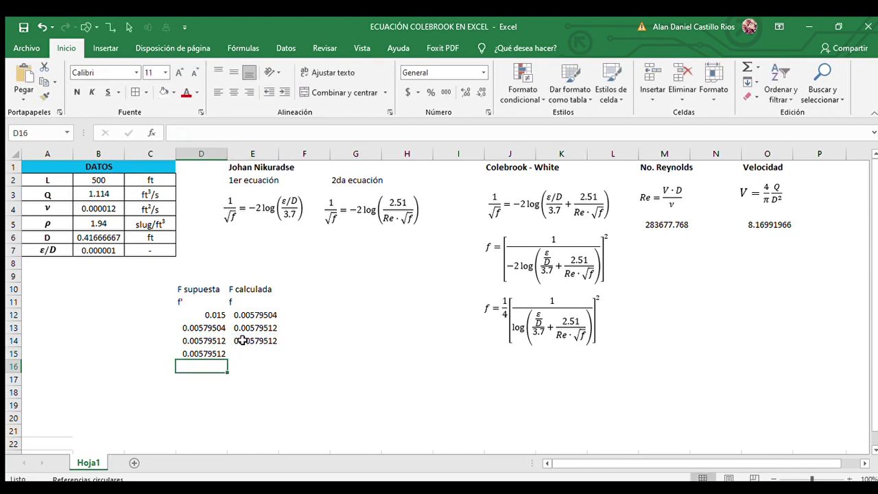
Copy the friction factor formula from E14 down to E15 and select D15:E15 to compare both values
left_click(254, 341)
left_click_drag(278, 348, 280, 359)
left_click(202, 361)
left_click(182, 339)
left_click_drag(186, 350, 237, 356)
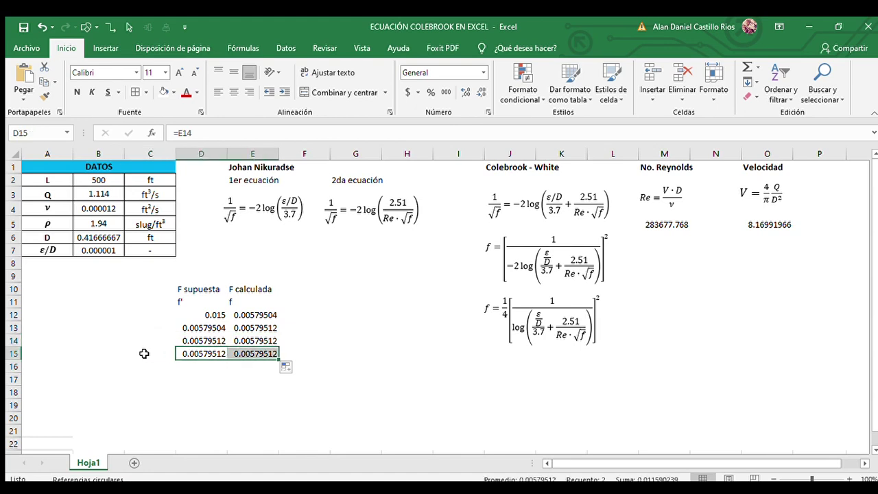